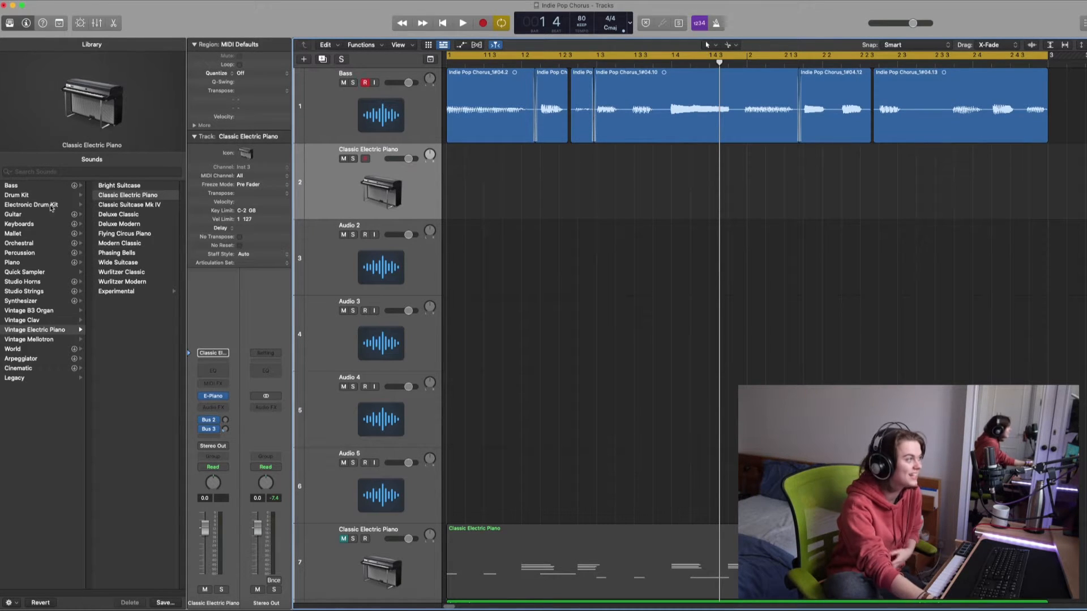
- Load the Dirty Planet patch from the Synthesizer Bass sounds onto the Classic Electric Piano track below the bass audio
click(46, 300)
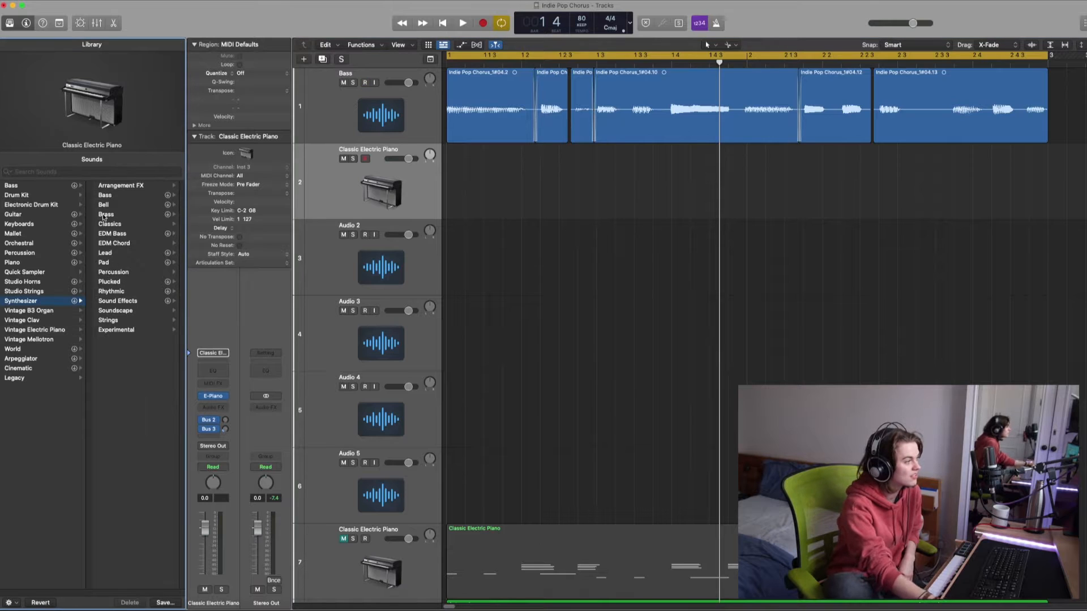
click(118, 196)
scroll(124, 238, up, 5)
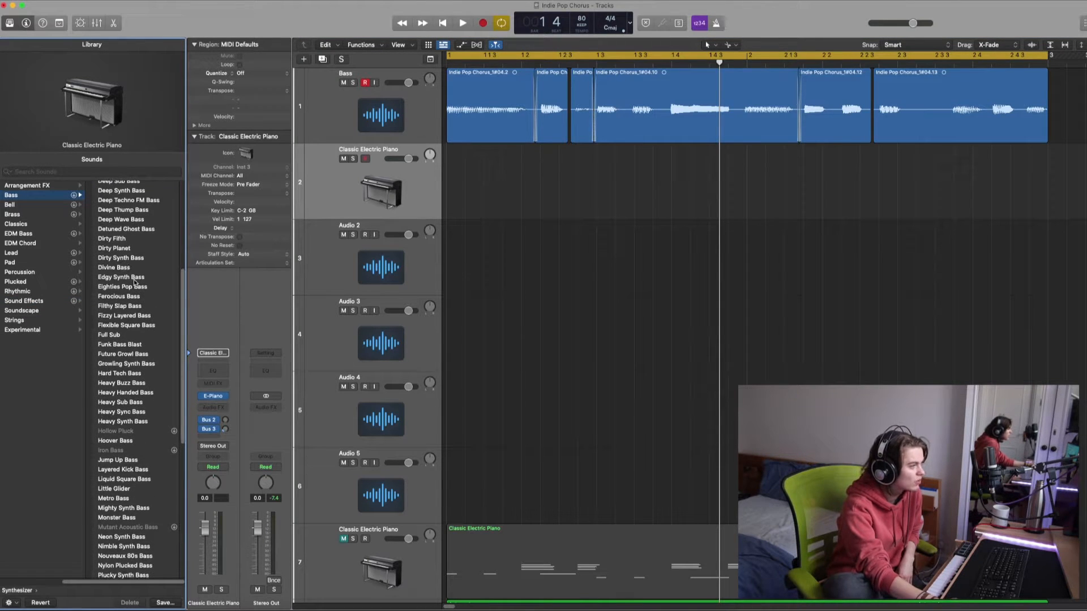
scroll(135, 282, down, 1)
scroll(123, 310, down, 1)
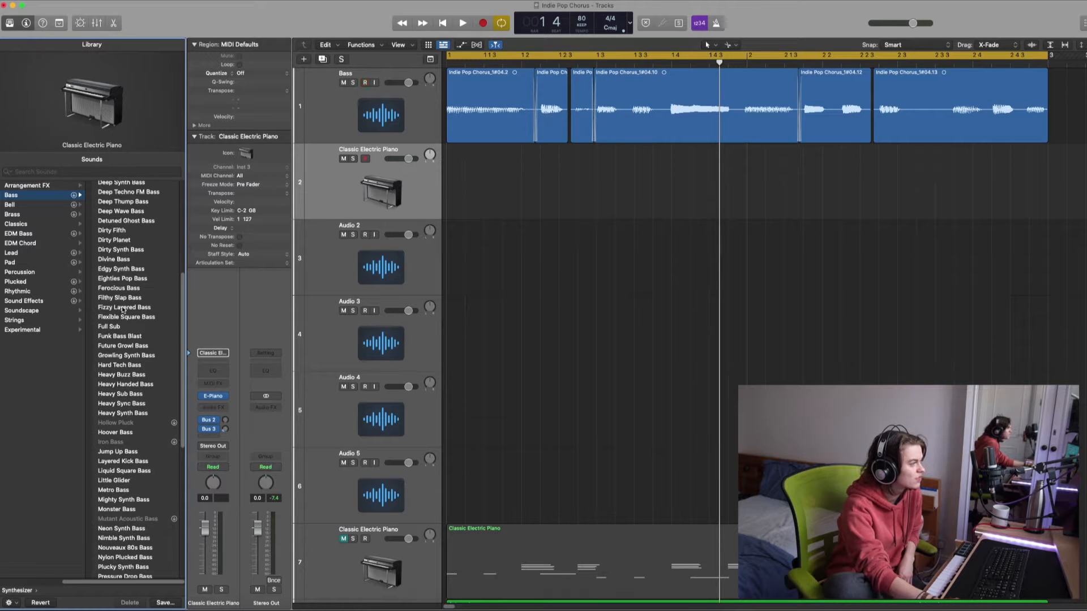
click(115, 240)
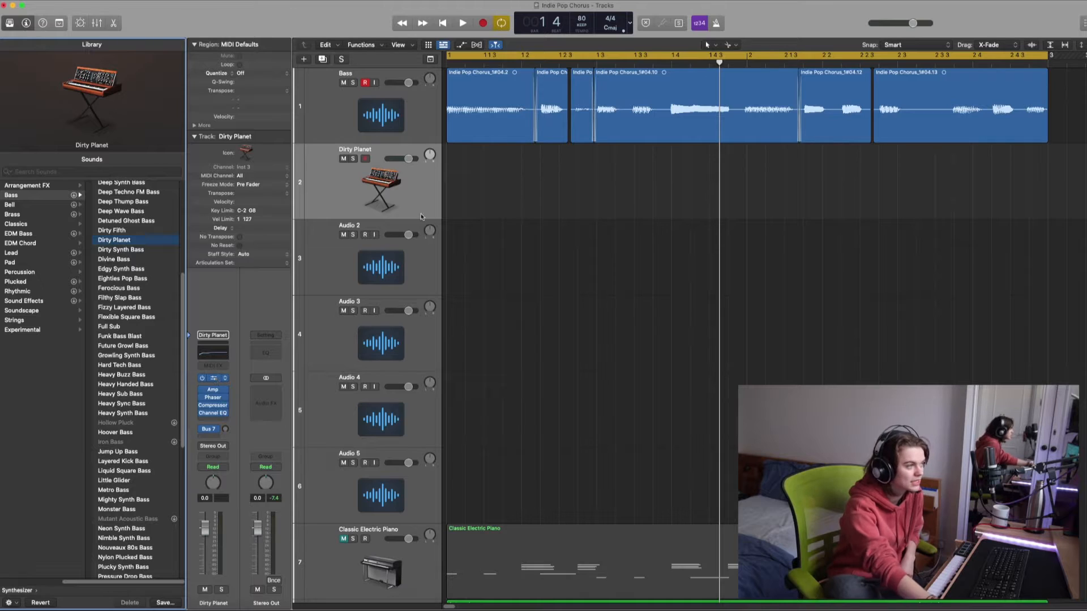
- Adjust the Material pad of the track's Sculpture instrument slightly, then close the plug-in window
click(215, 380)
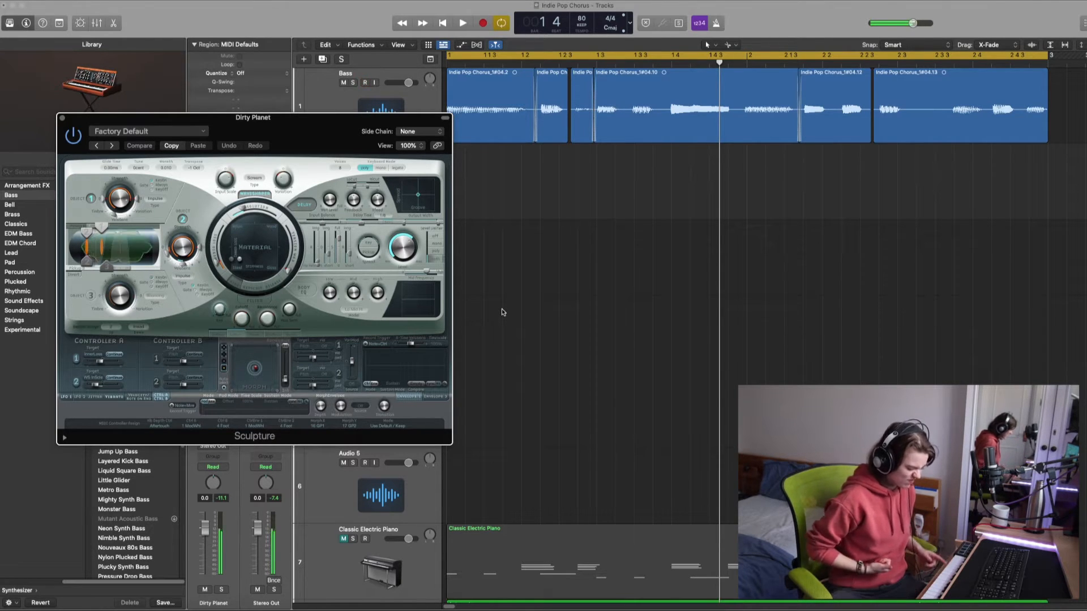
click(241, 260)
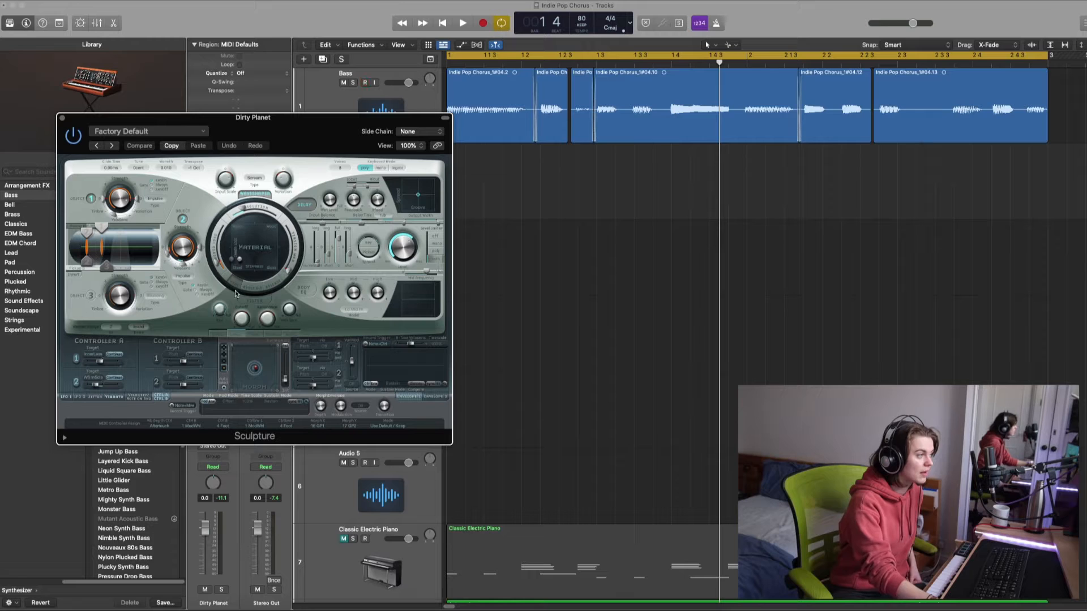
click(241, 261)
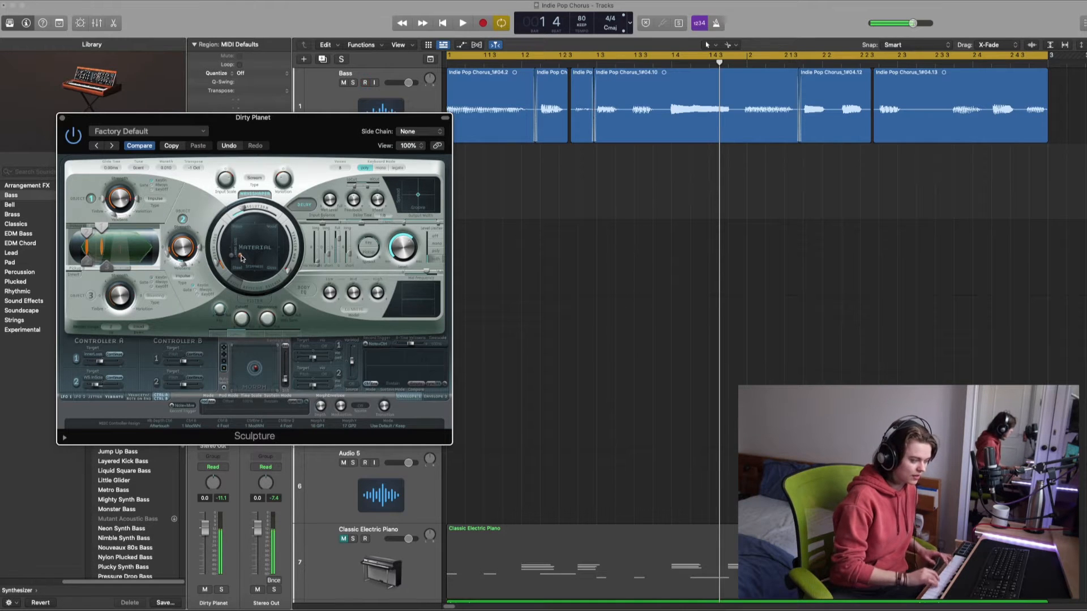
drag(241, 258, 240, 265)
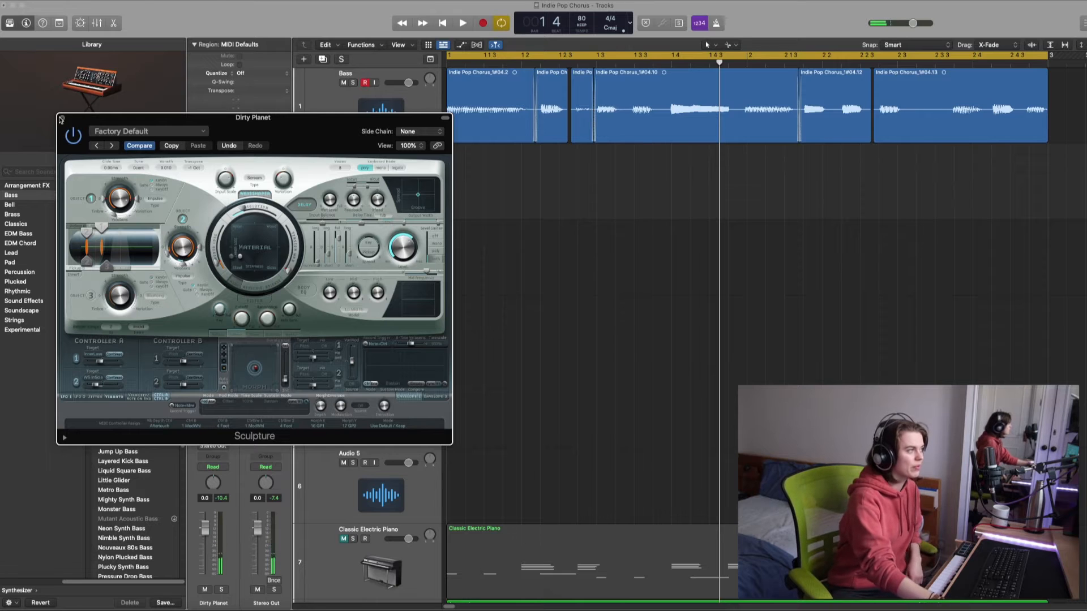
click(62, 118)
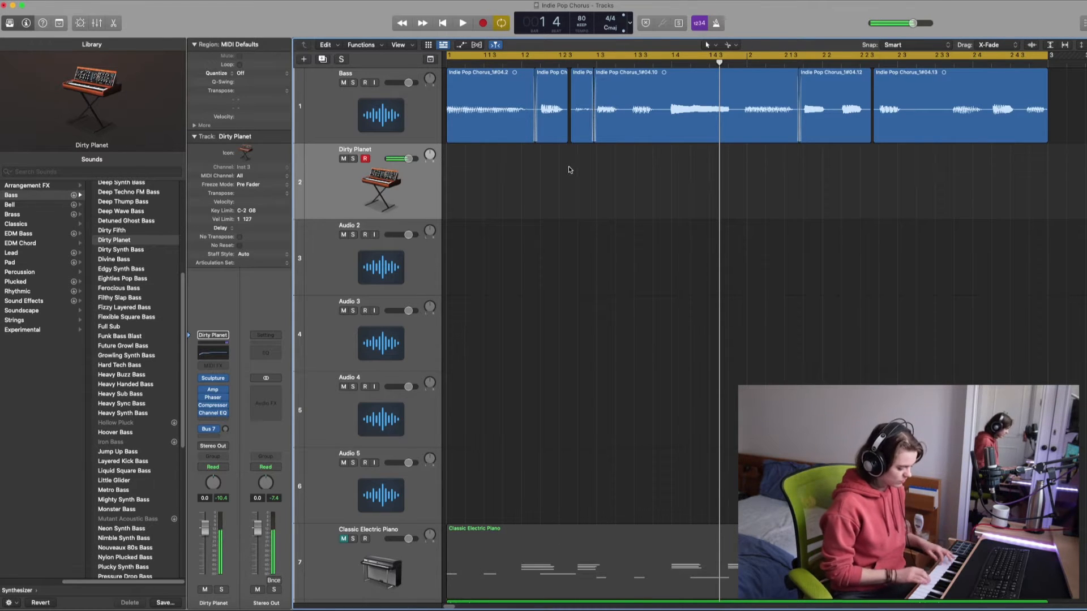
- Rehearse the synth bass line against the loop, then record it from bar 1 on the Dirty Planet track
key(space)
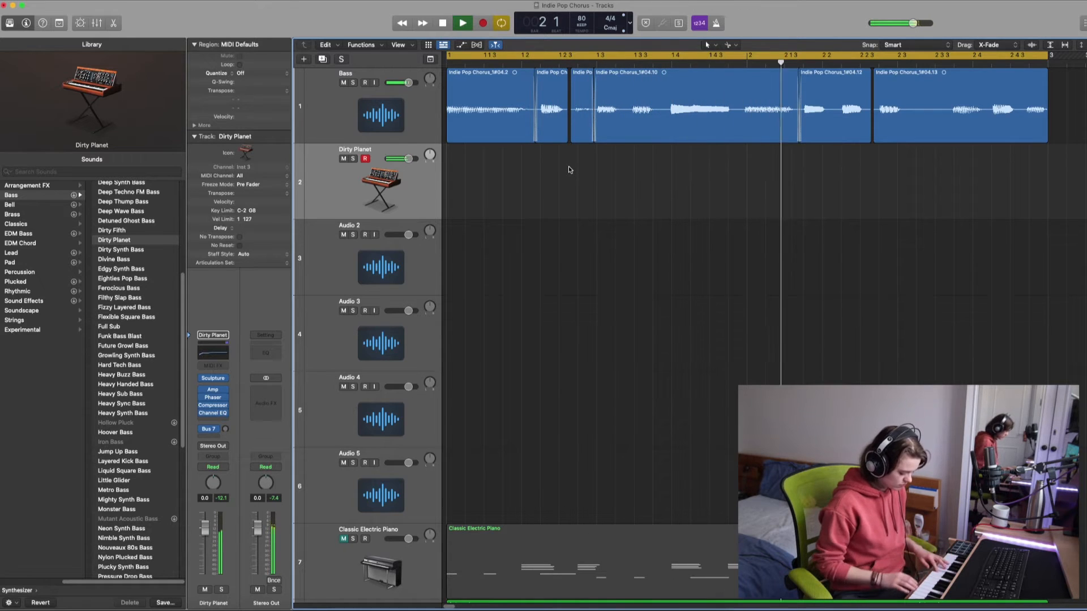
key(space)
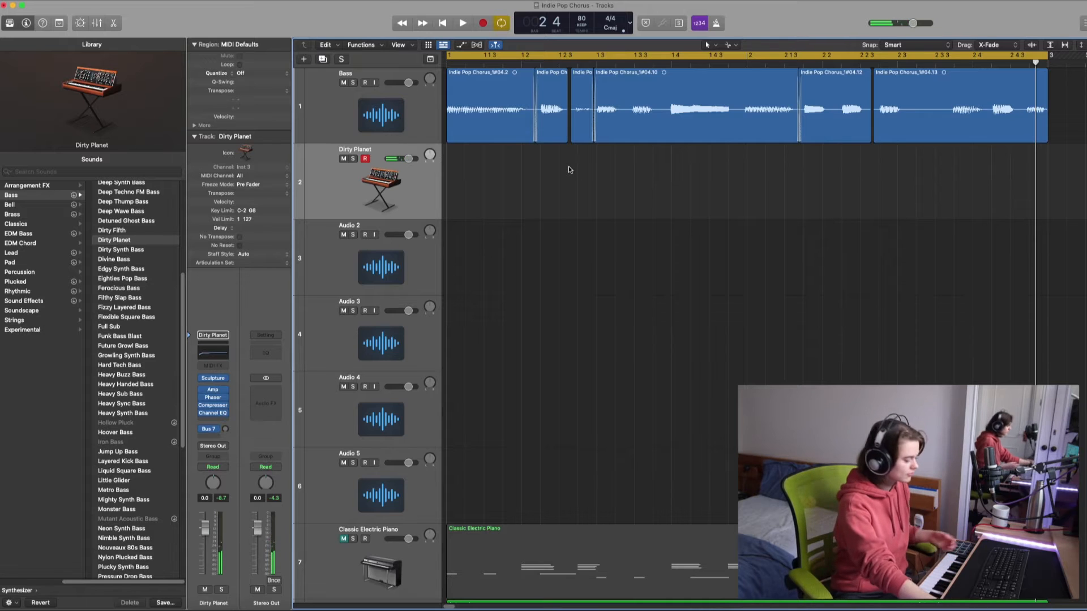
key(space)
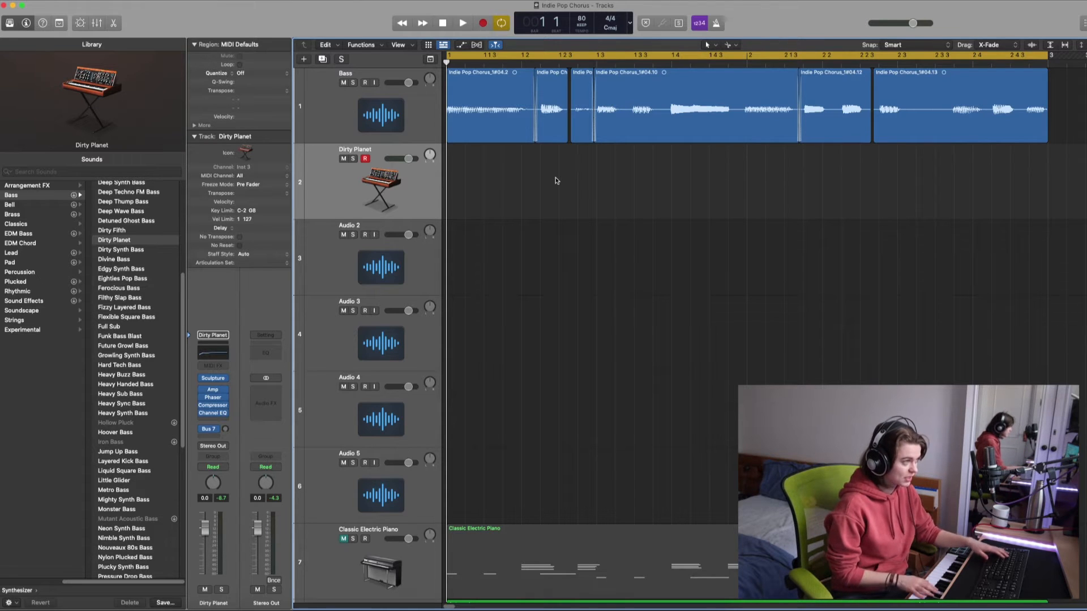
key(r)
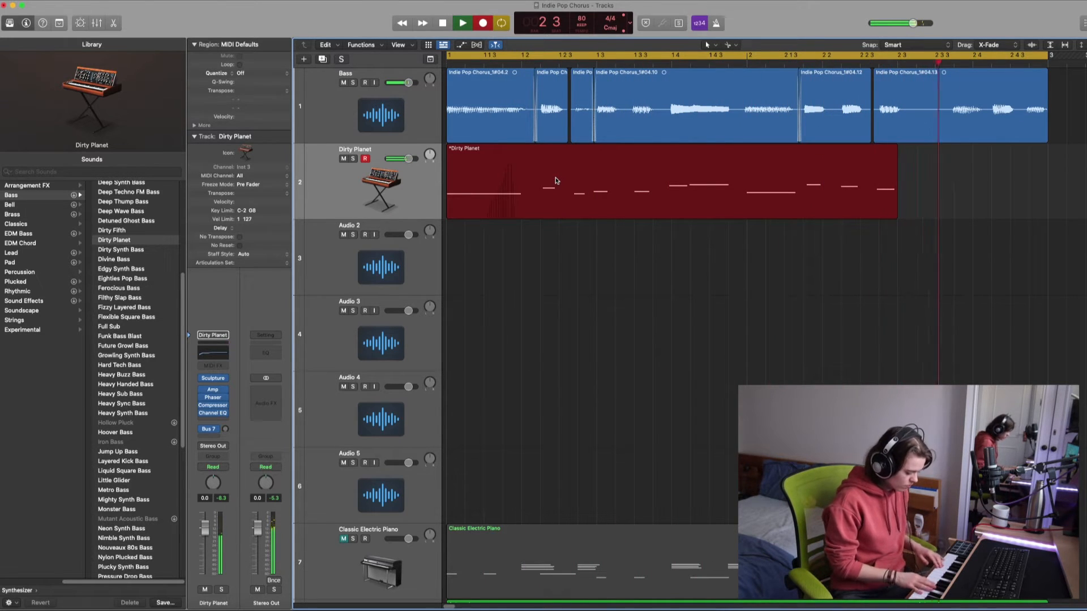
key(space)
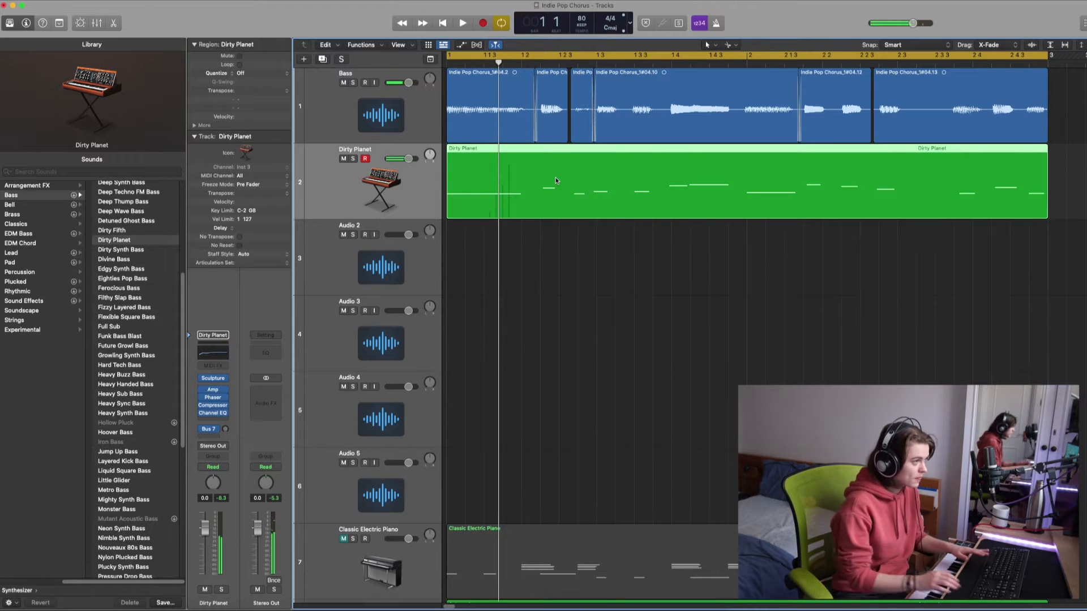
- Quantize all notes of the recorded Dirty Planet region to 1/16 notes in the Piano Roll
key(p)
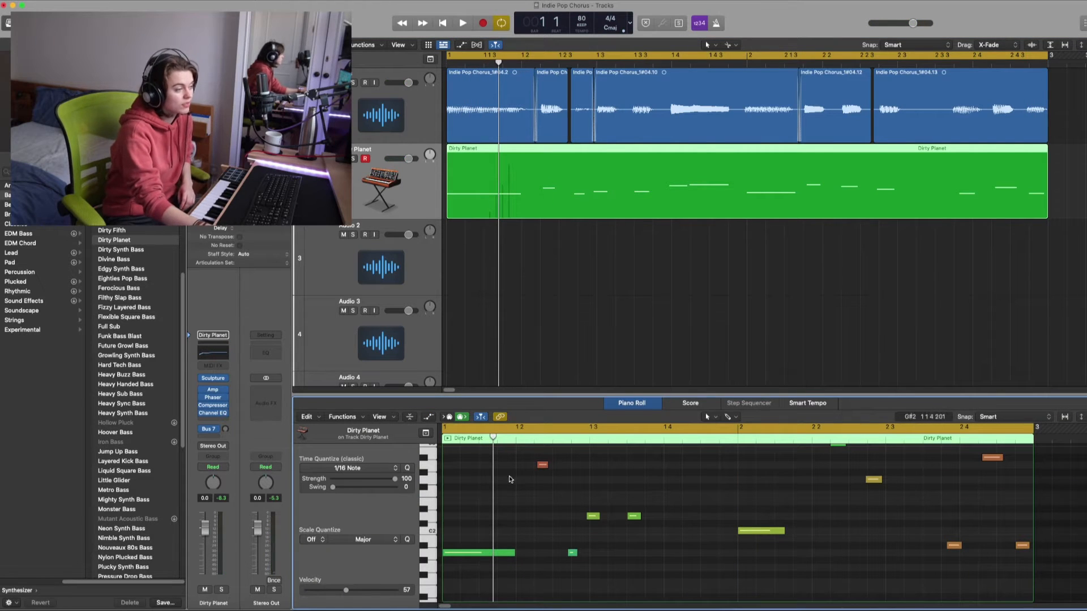
key(super+a)
key(q)
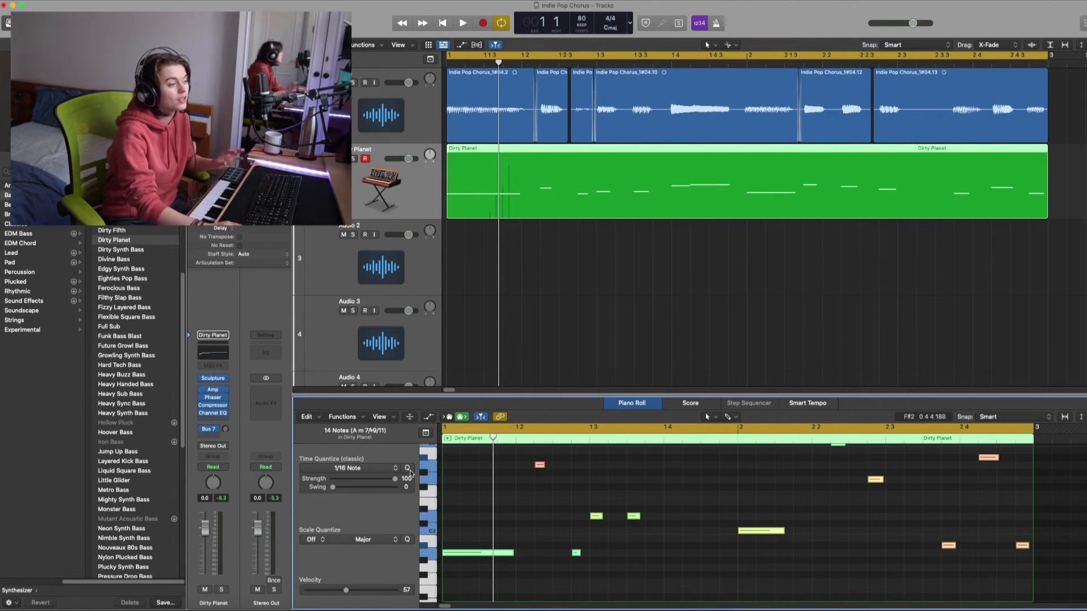
click(498, 495)
- Play back the quantized Dirty Planet region together with the bass audio
scroll(500, 495, up, 3)
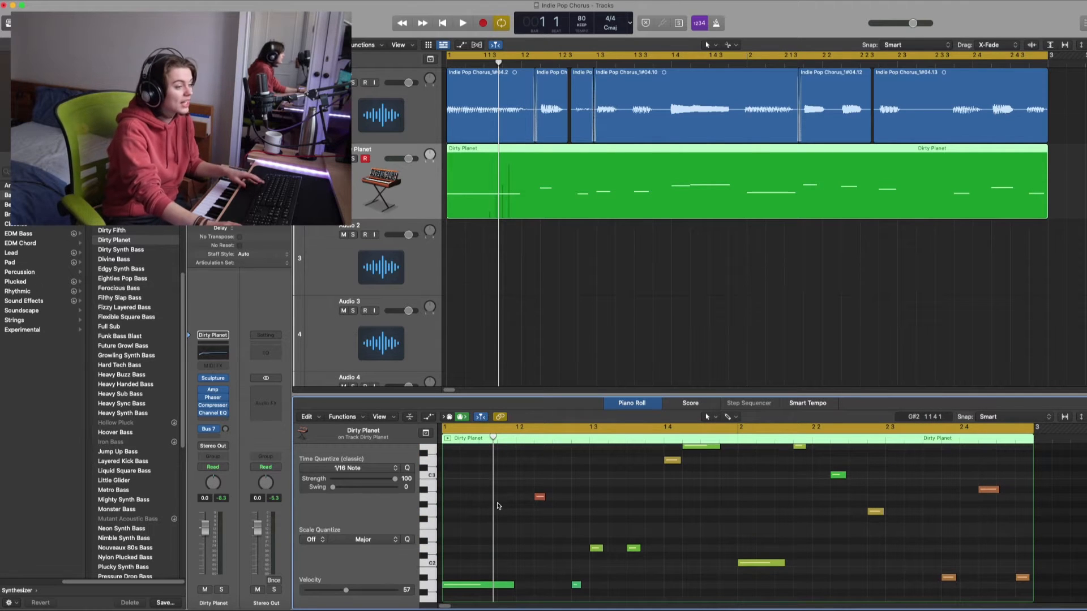
scroll(497, 506, up, 1)
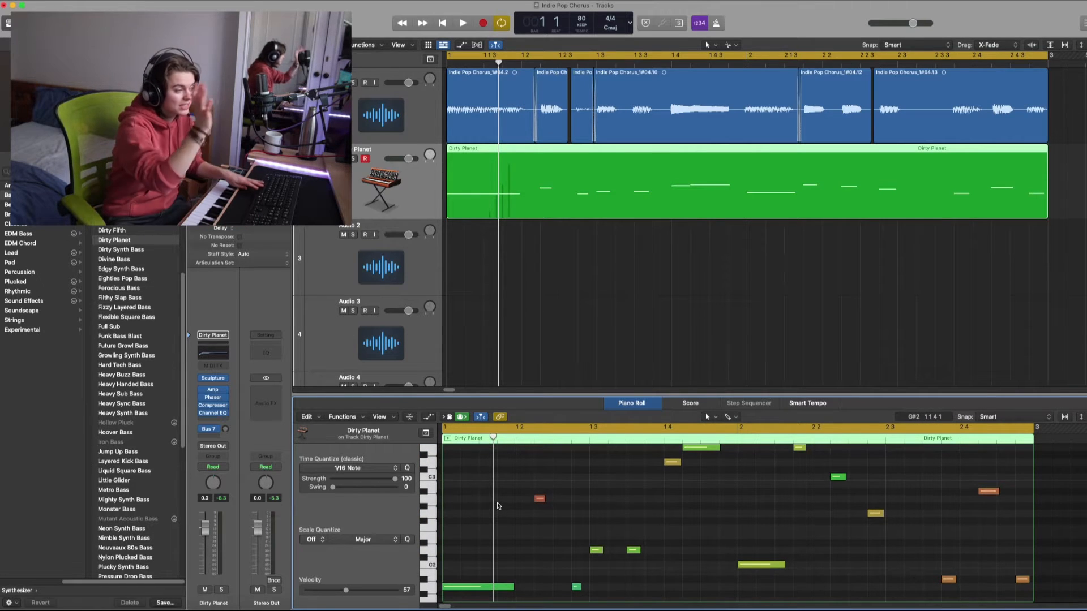
key(space)
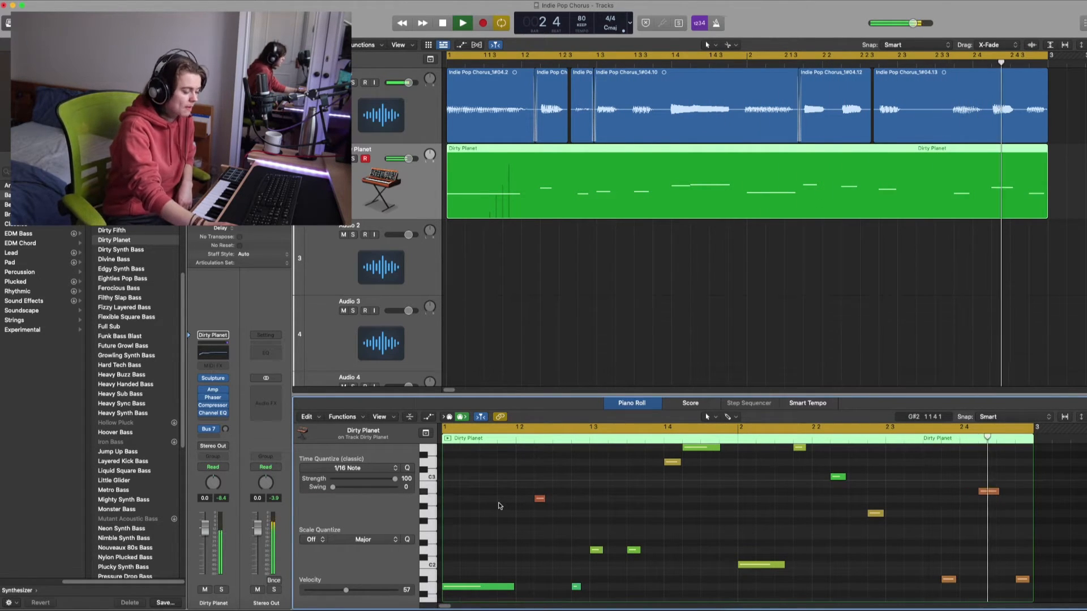
key(space)
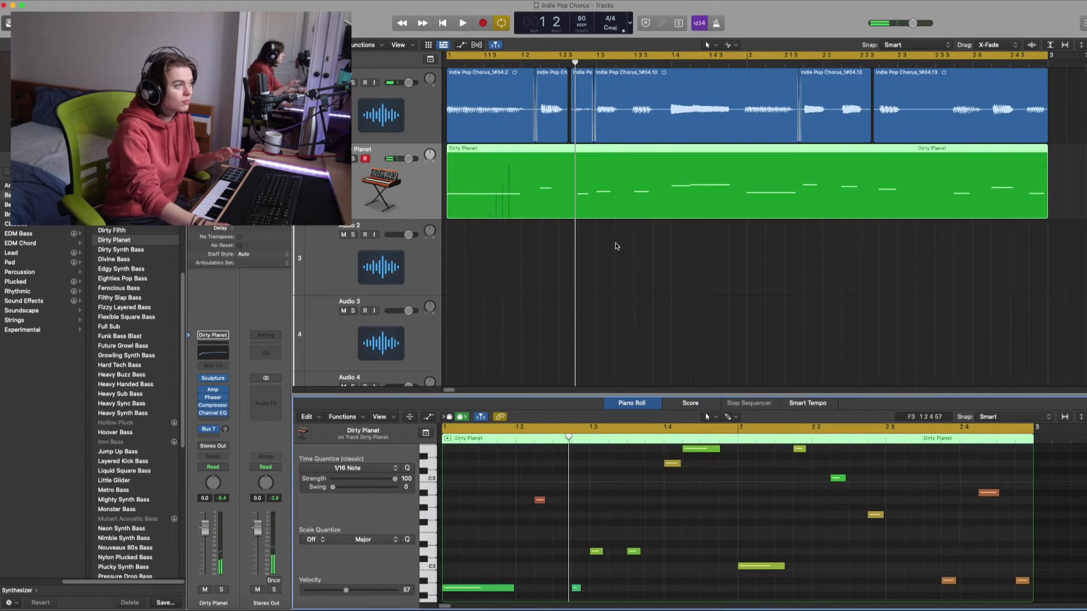
- Lengthen the first A1 note of the Dirty Planet region so that it ends at beat 1 2
click(645, 197)
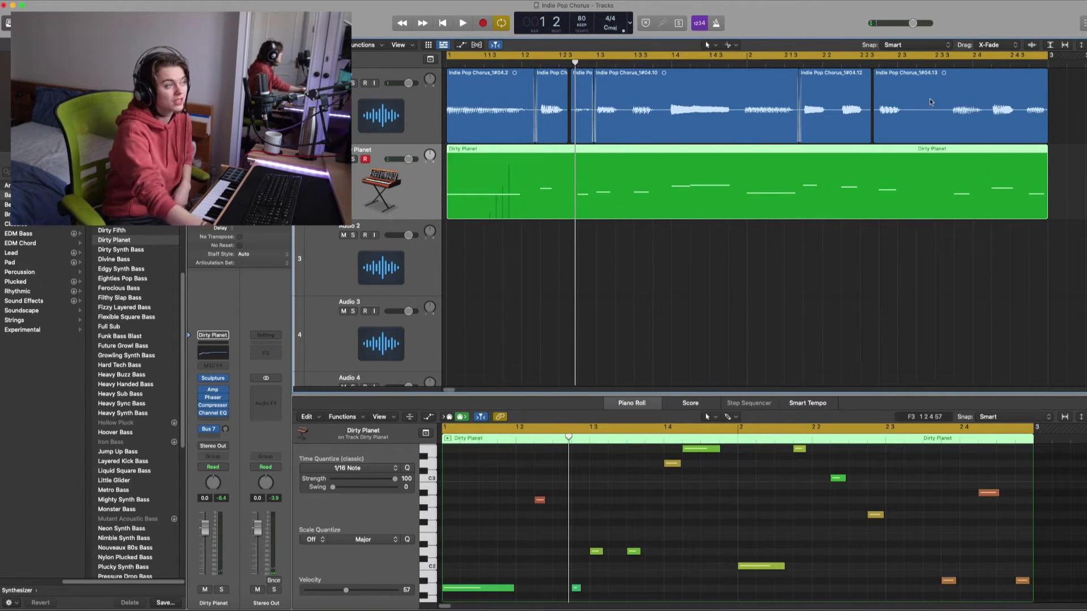
key(super+Right)
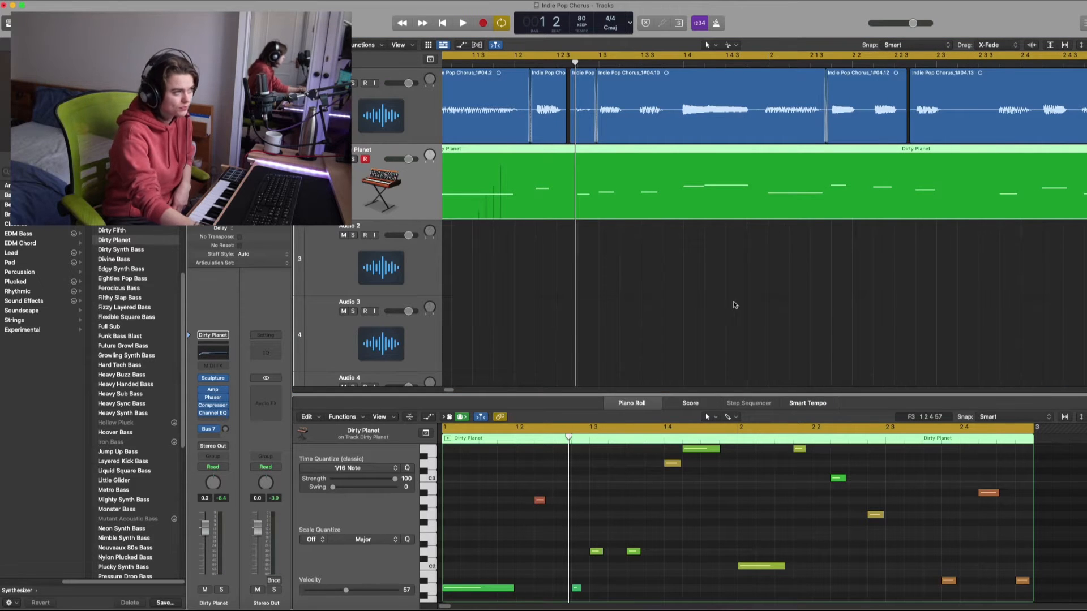
drag(451, 392, 442, 391)
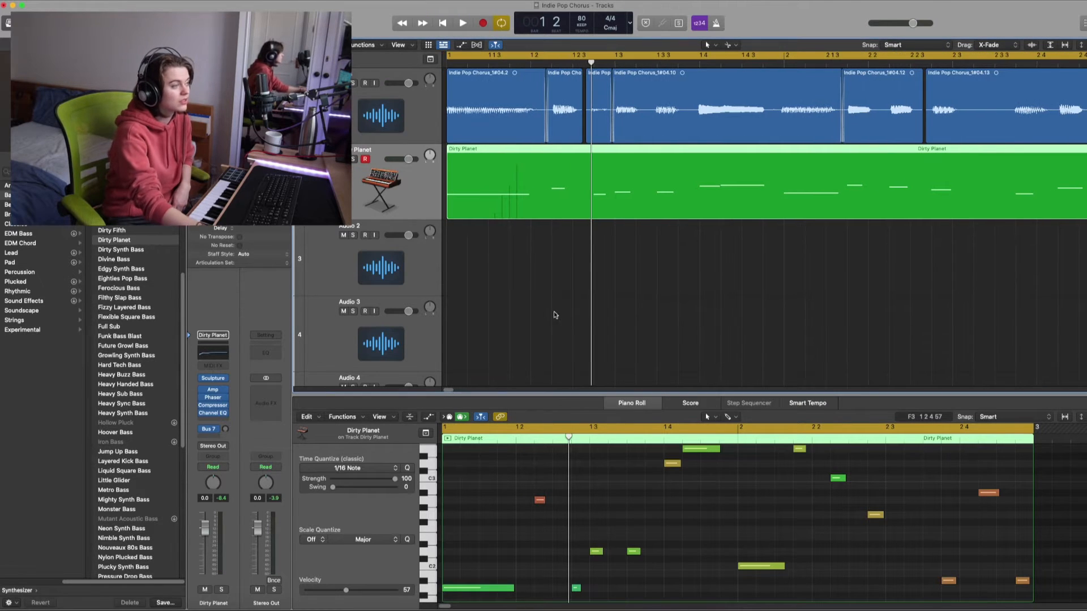
click(517, 564)
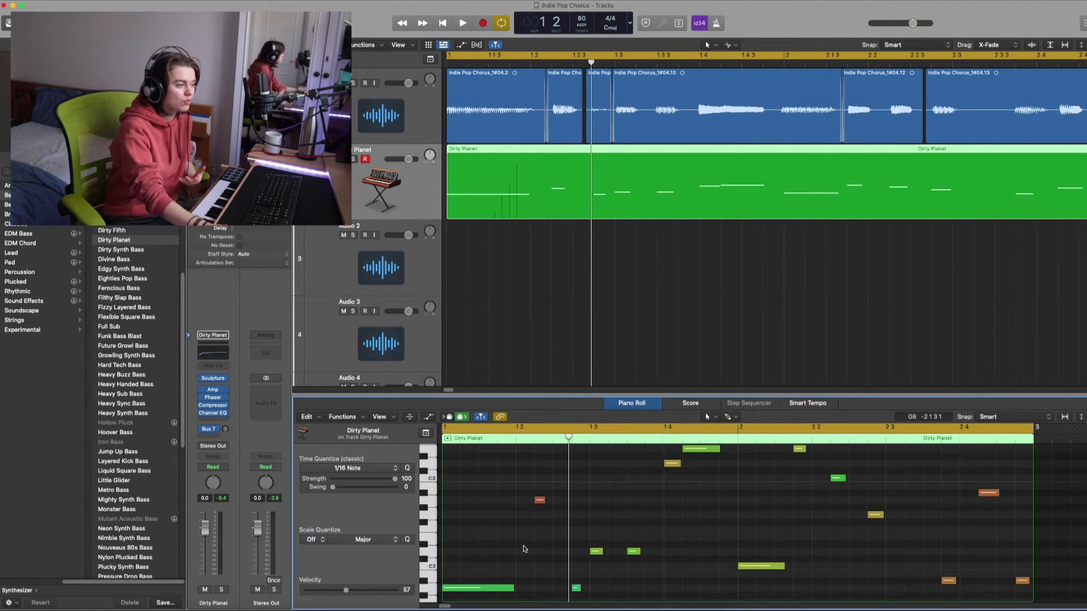
drag(513, 588, 516, 588)
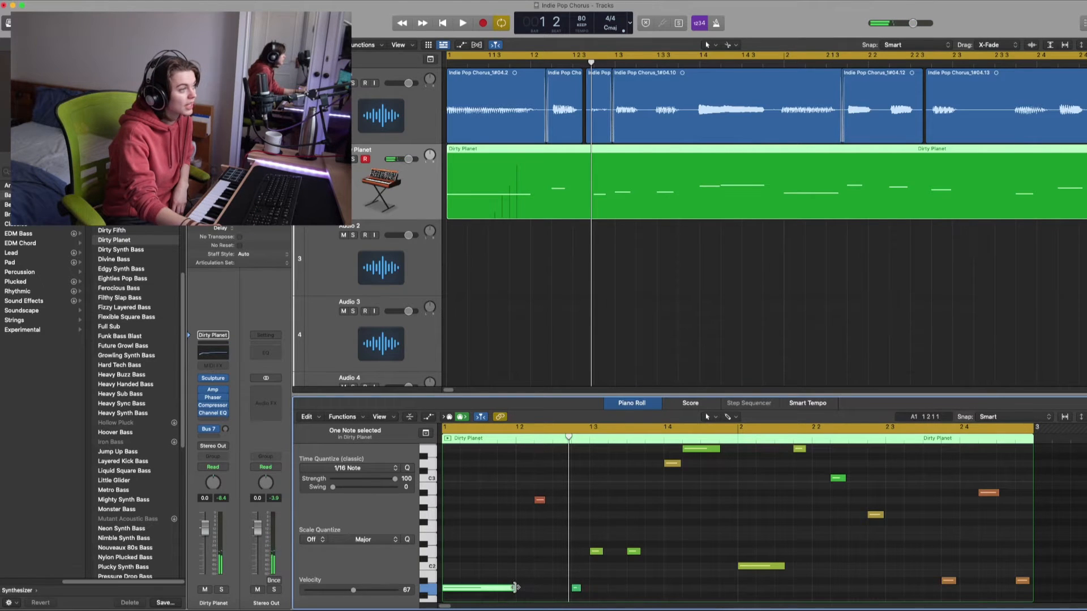
scroll(623, 87, up, 4)
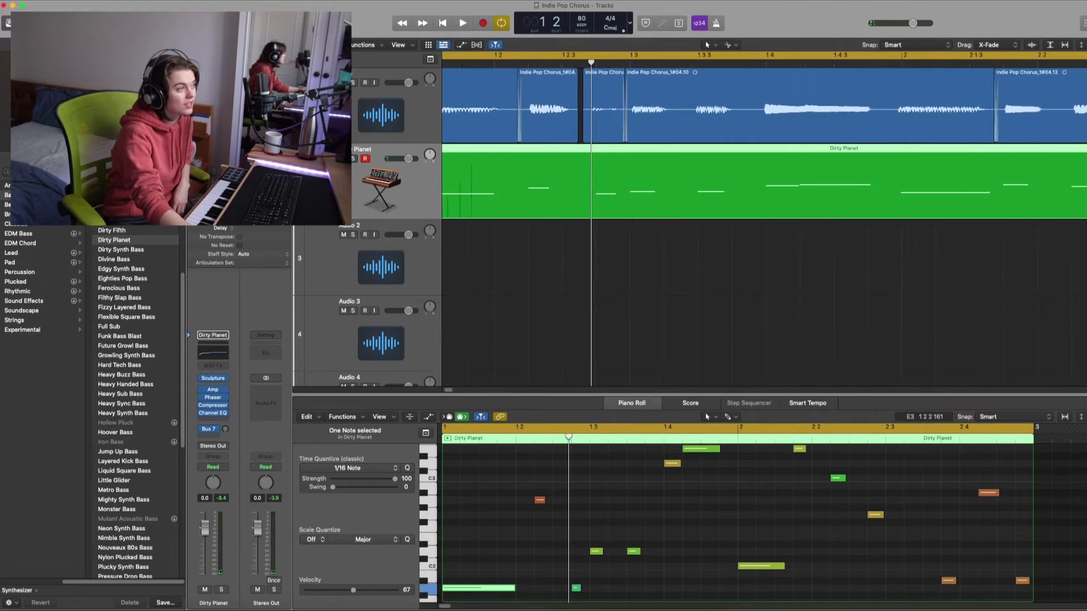
click(482, 62)
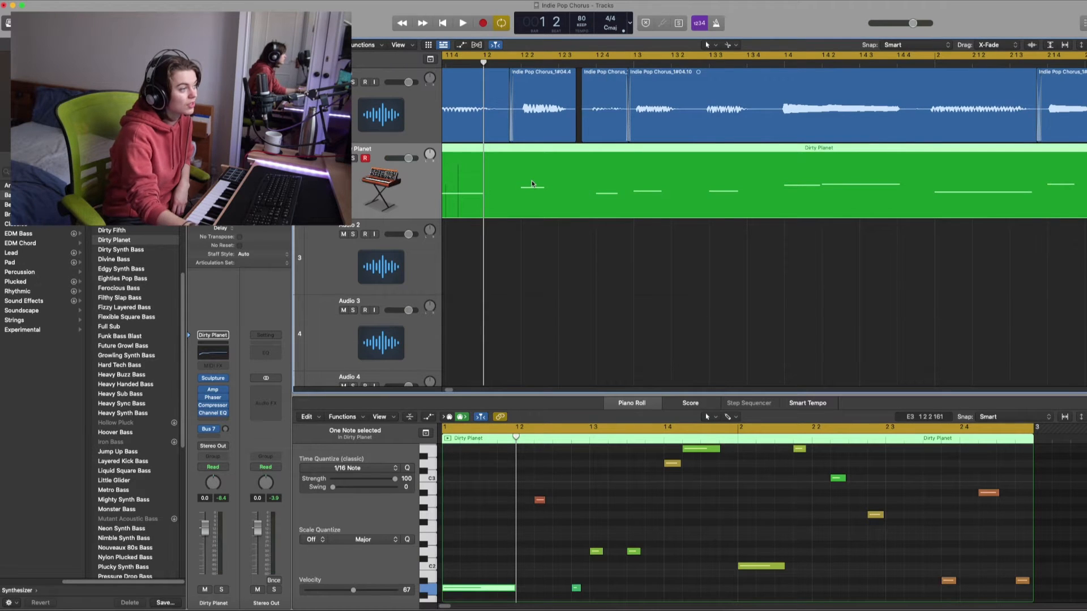
- Lengthen the following A2 note to end at position 1 2 3, using the playhead to line it up with the bass audio
scroll(531, 181, left, 4)
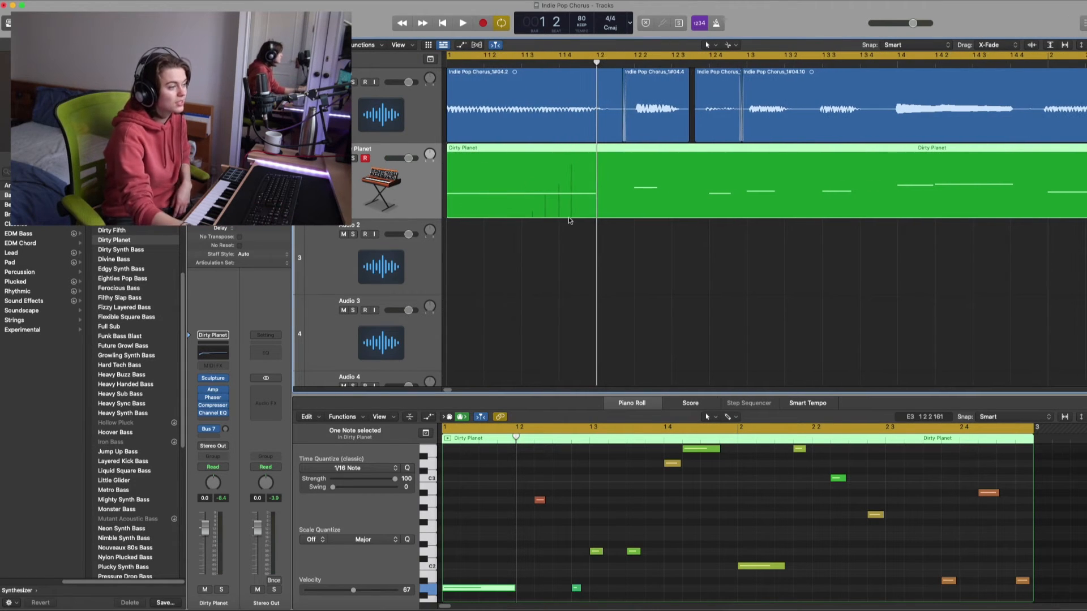
click(634, 62)
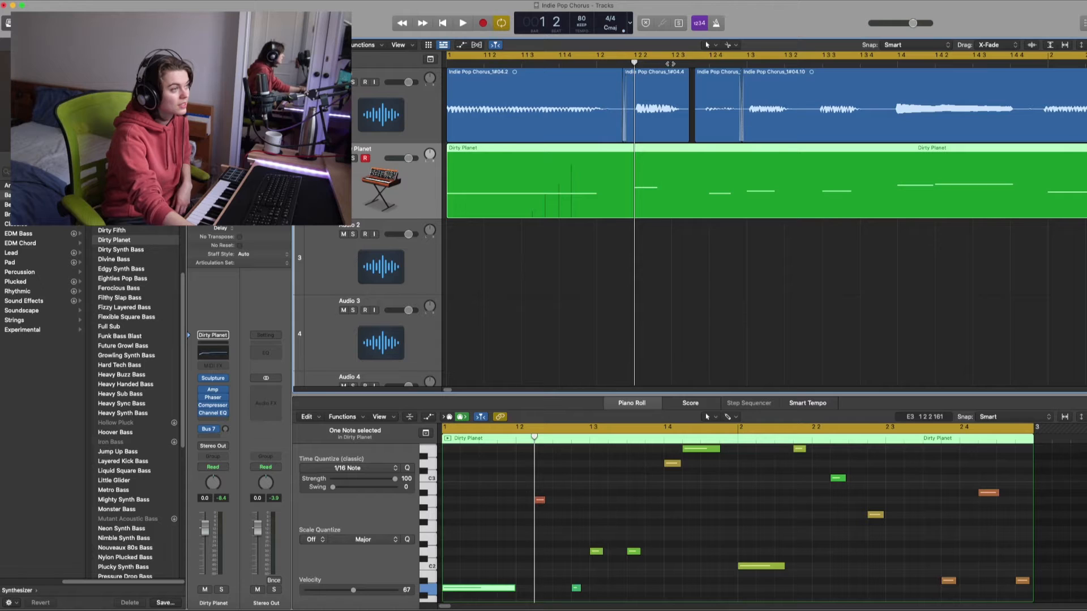
click(670, 63)
click(542, 501)
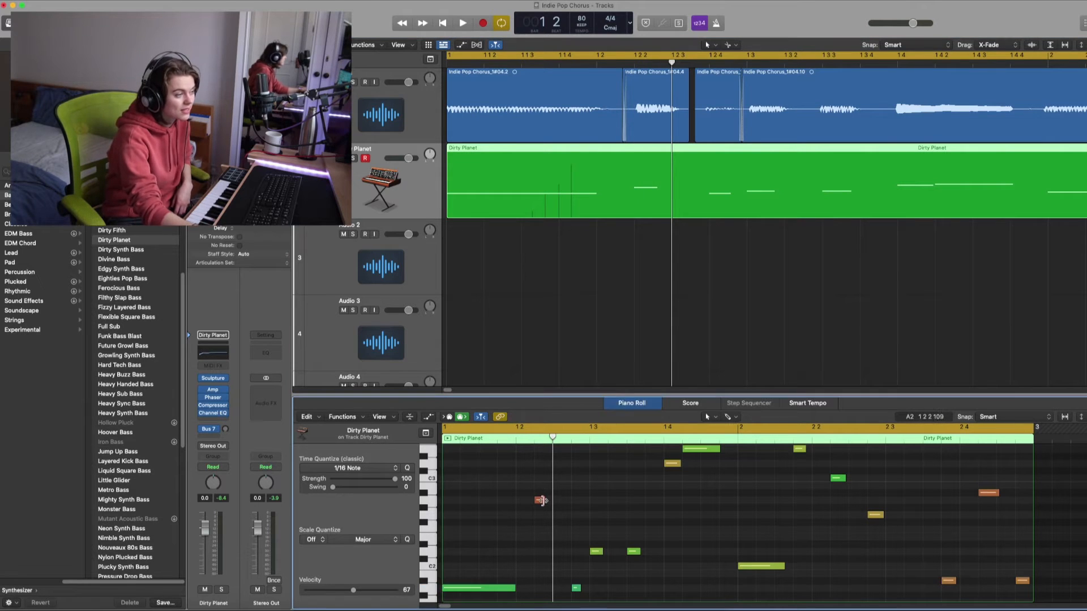
drag(542, 500, 551, 501)
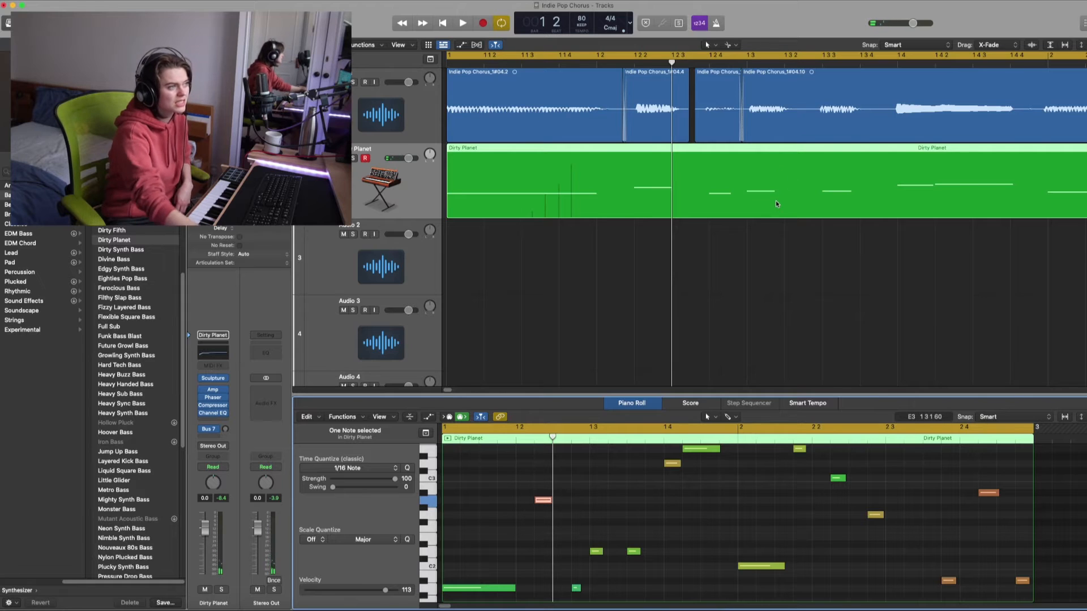
- Extend the short A1 note before beat 1 3 and the D2 note on beat 1 3 to match the bass audio
click(733, 62)
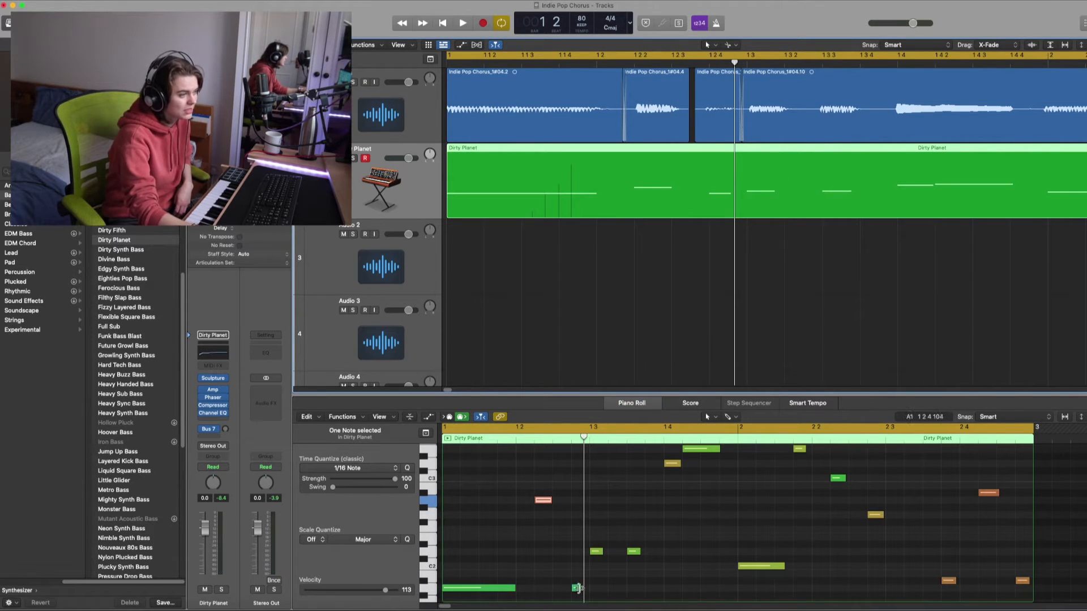
click(577, 589)
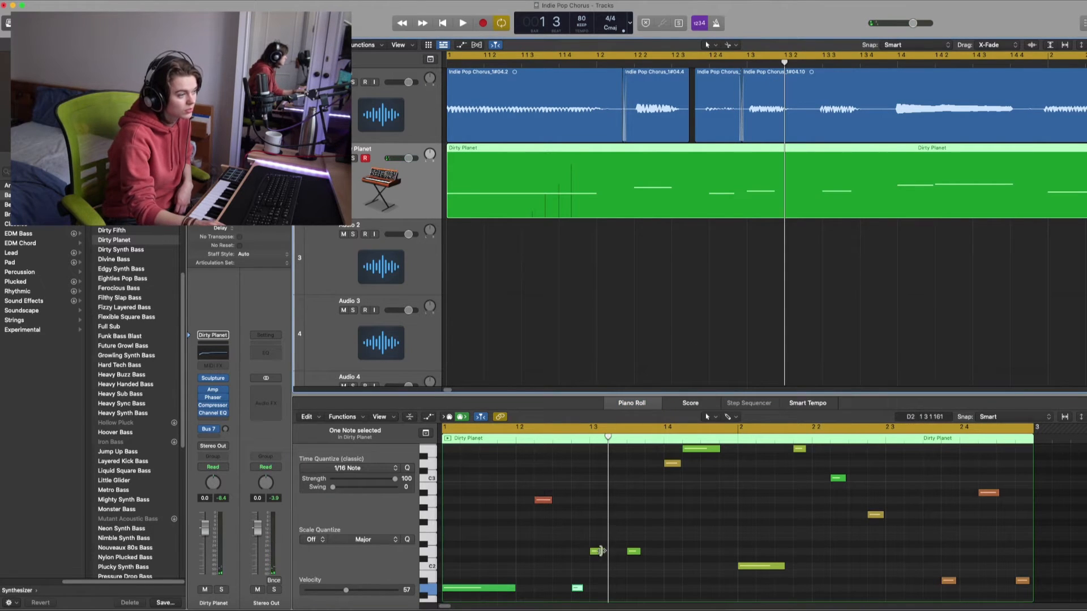
drag(602, 551, 607, 551)
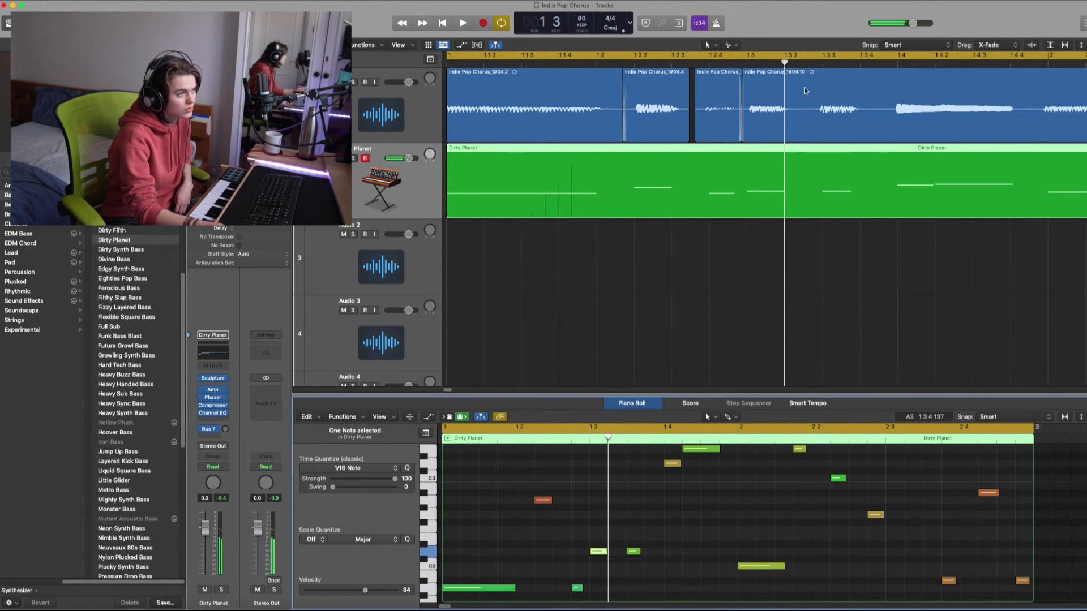
- Compare the note ends through beat 1 4 with the bass audio by moving the playhead along them
click(859, 63)
click(898, 63)
click(1011, 64)
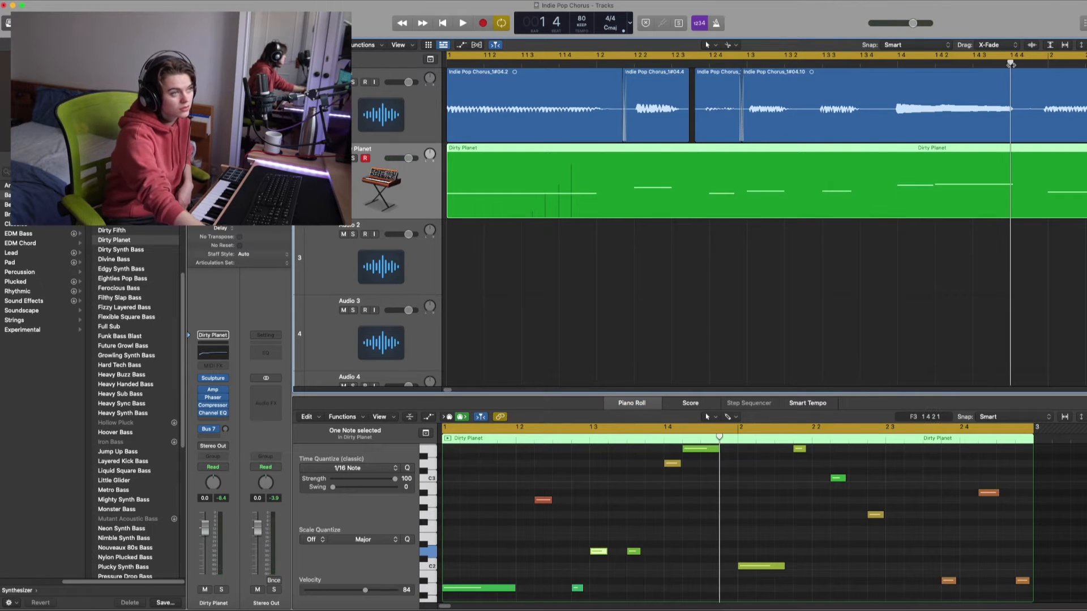
- Shorten the long C2 note on bar 2 so that it ends with the bass audio, using the playhead as a guide
scroll(1011, 64, right, 6)
click(803, 64)
click(816, 63)
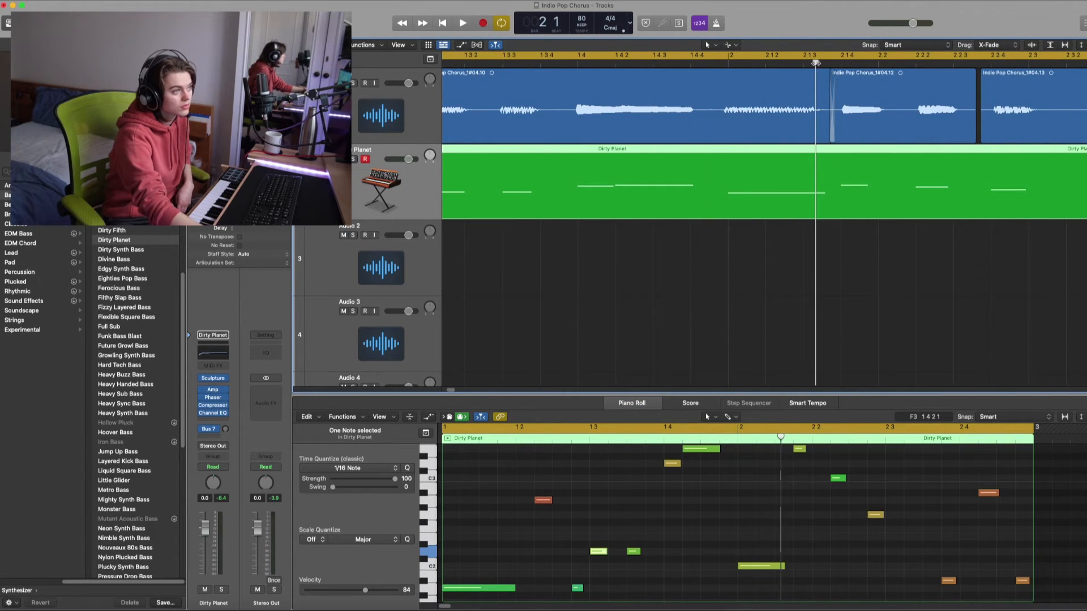
drag(784, 566, 780, 566)
key(space)
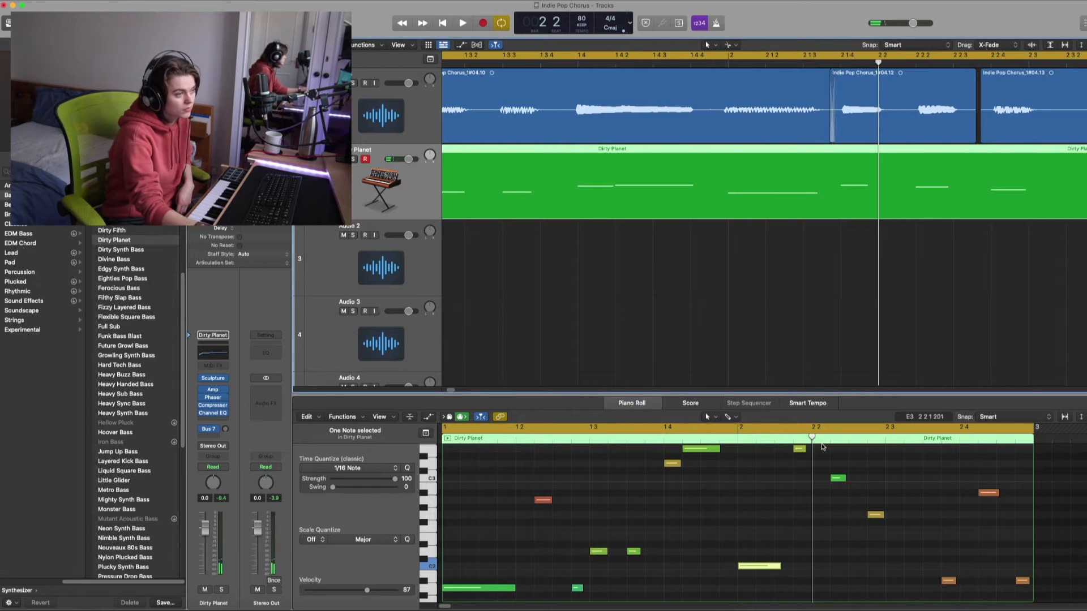
- Adjust the ends of the notes from the E3 before beat 2 2 through the A#2 after beat 2 4 to match the bass audio
drag(804, 449, 840, 478)
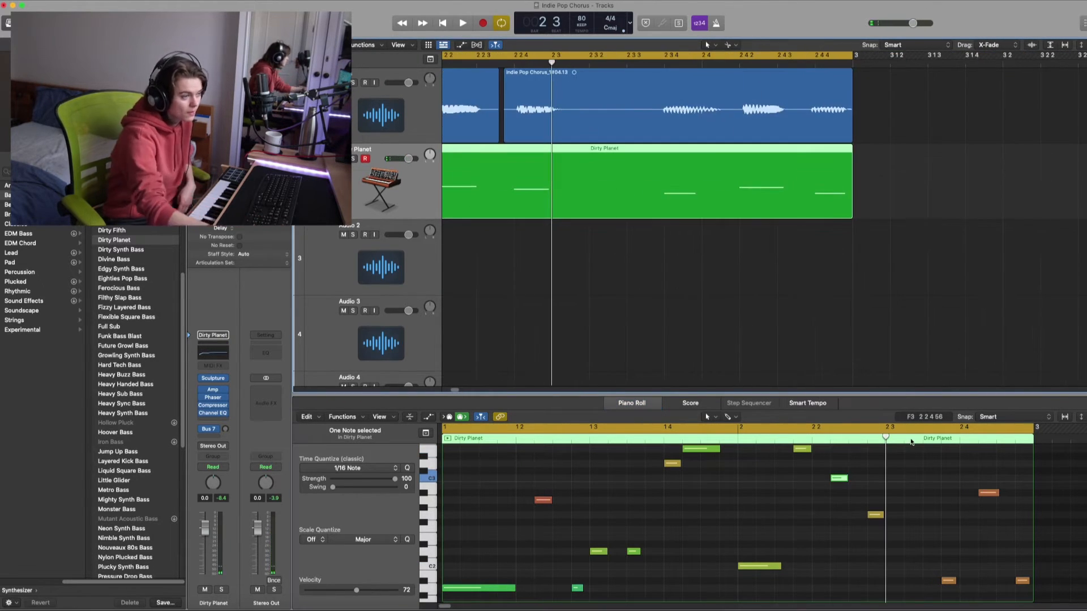
drag(955, 582, 956, 583)
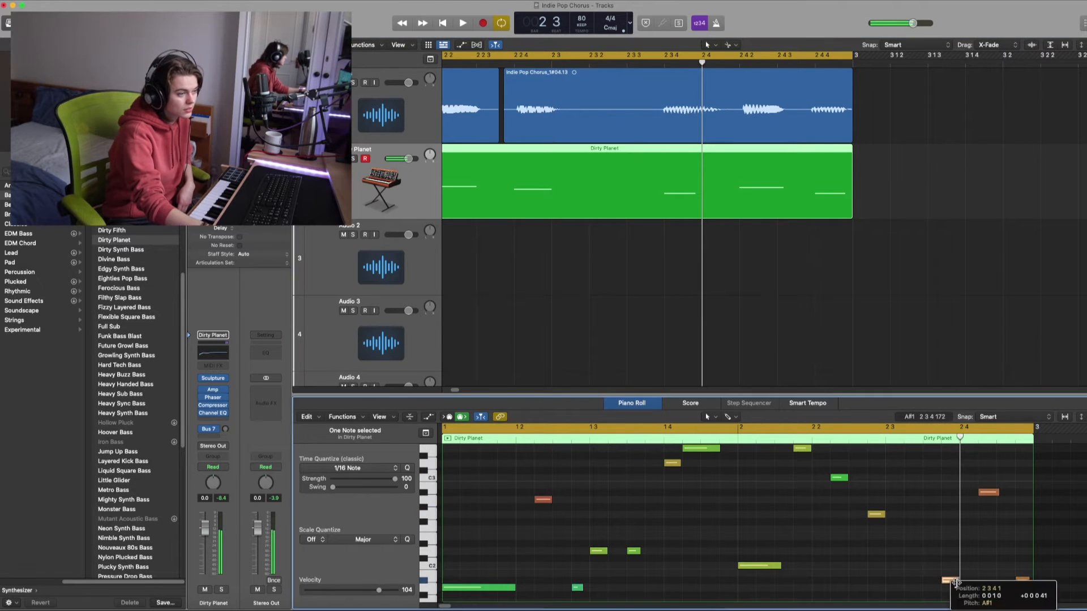
click(988, 492)
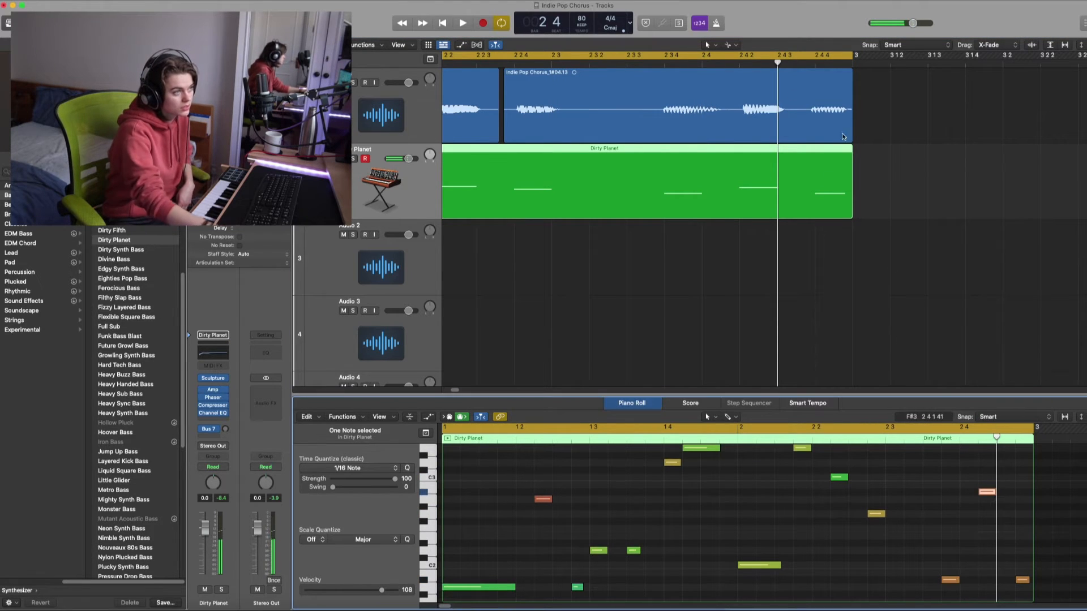
click(957, 515)
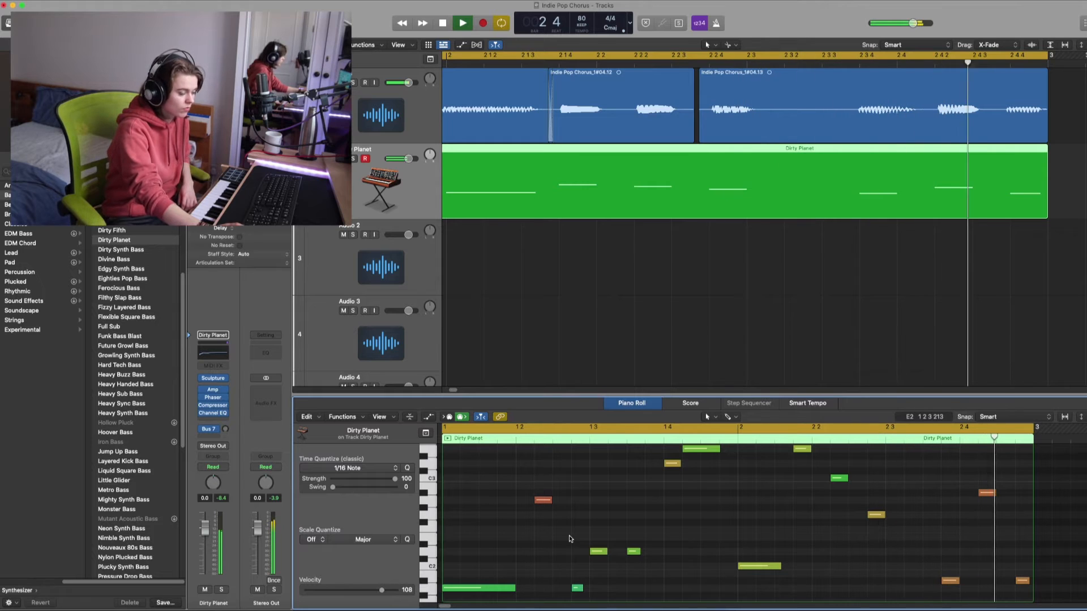
- Set the velocity of the first A1 note in the Dirty Planet region to 82
key(space)
scroll(522, 545, down, 1)
scroll(518, 545, up, 1)
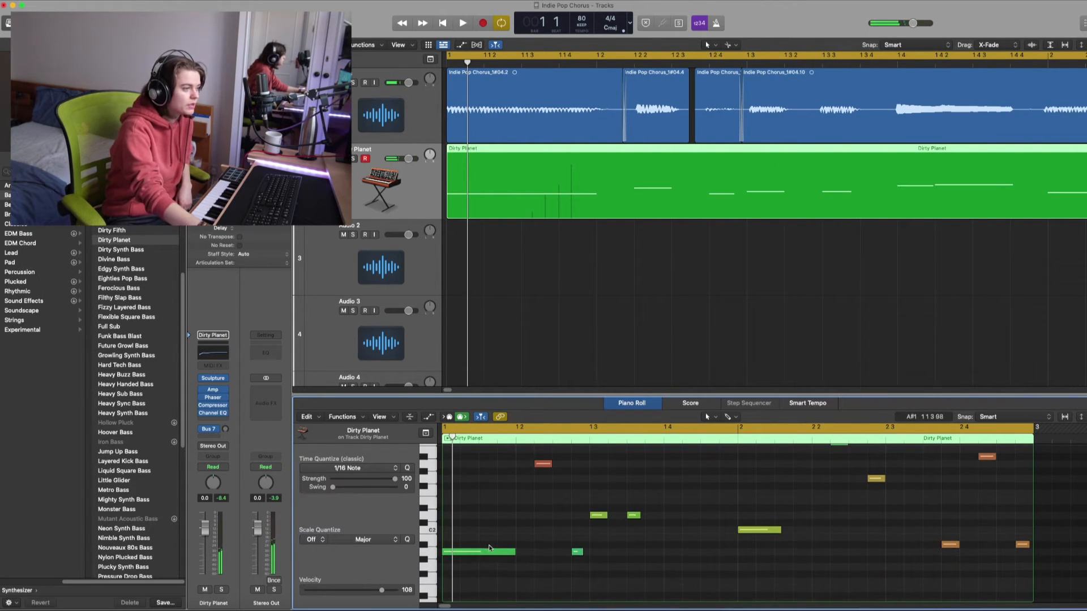
click(488, 551)
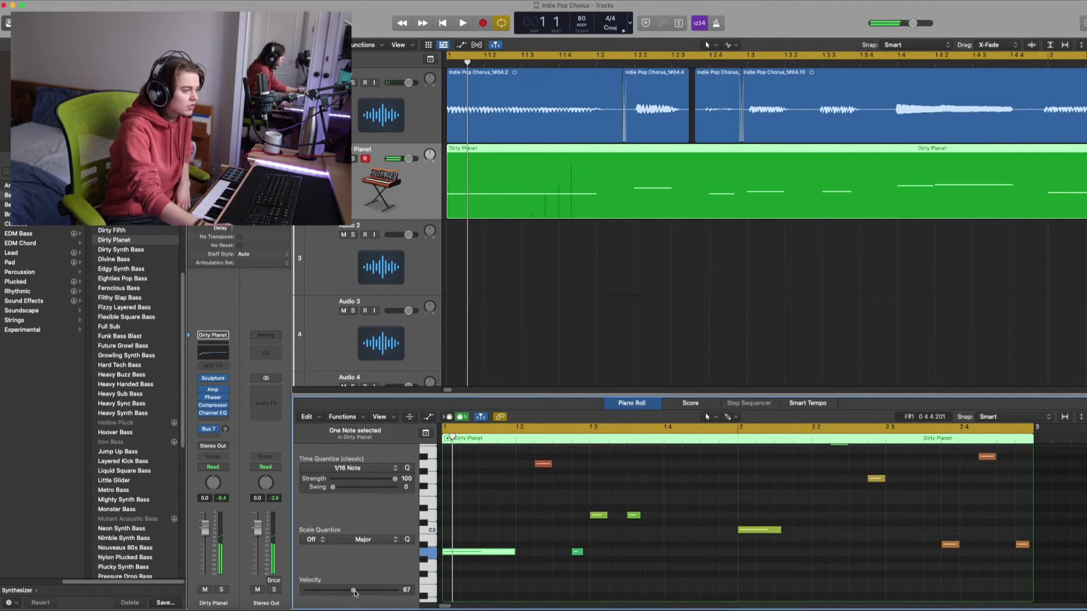
click(533, 520)
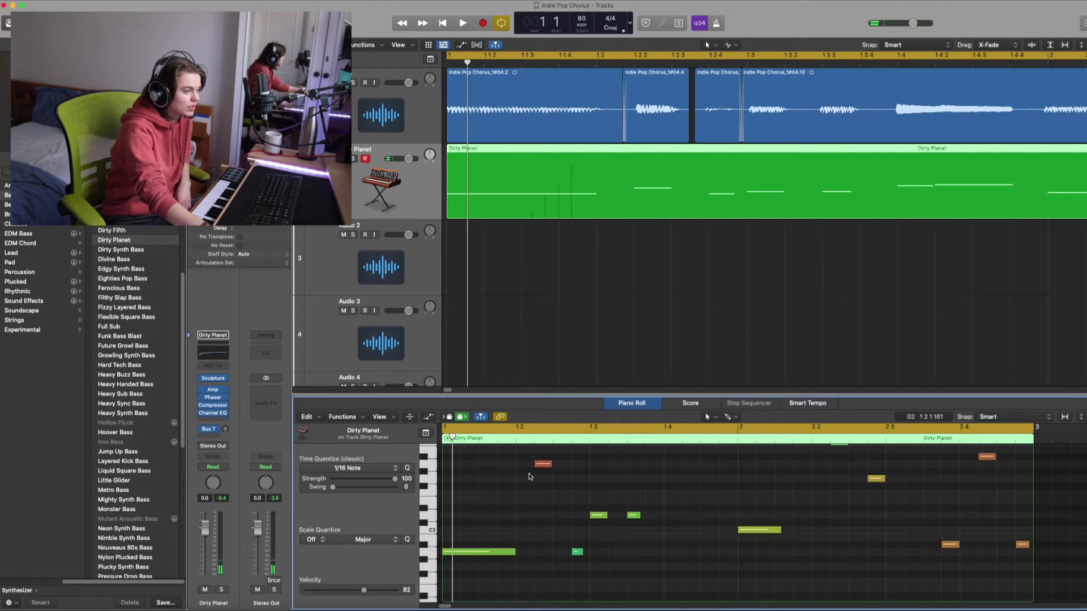
- Lower the velocity of the A2 note after beat 1 2 to 89 and play the loop
click(543, 464)
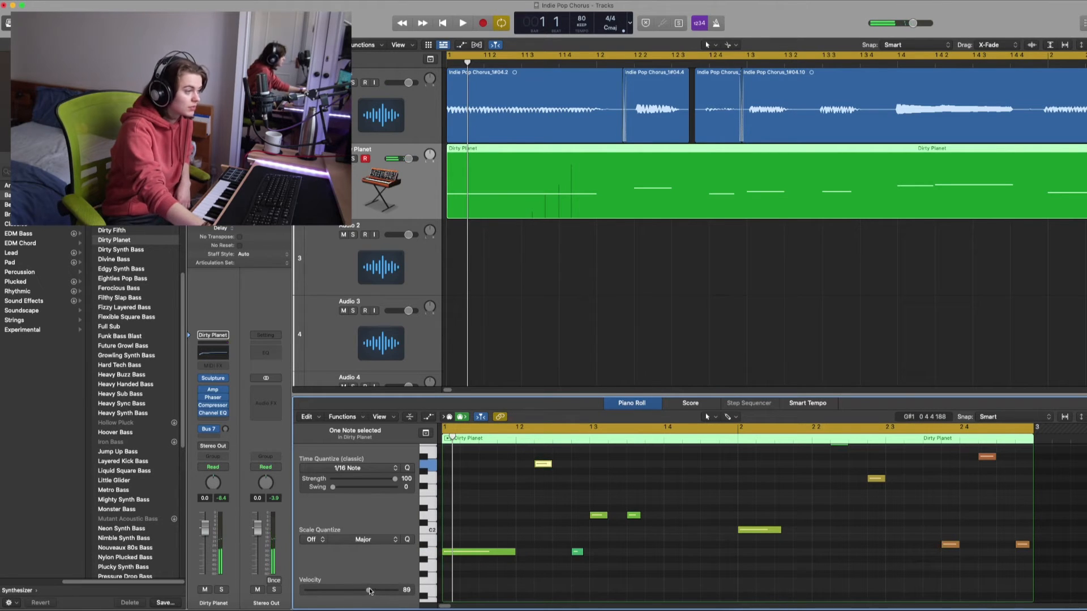
click(478, 529)
key(space)
scroll(525, 495, up, 1)
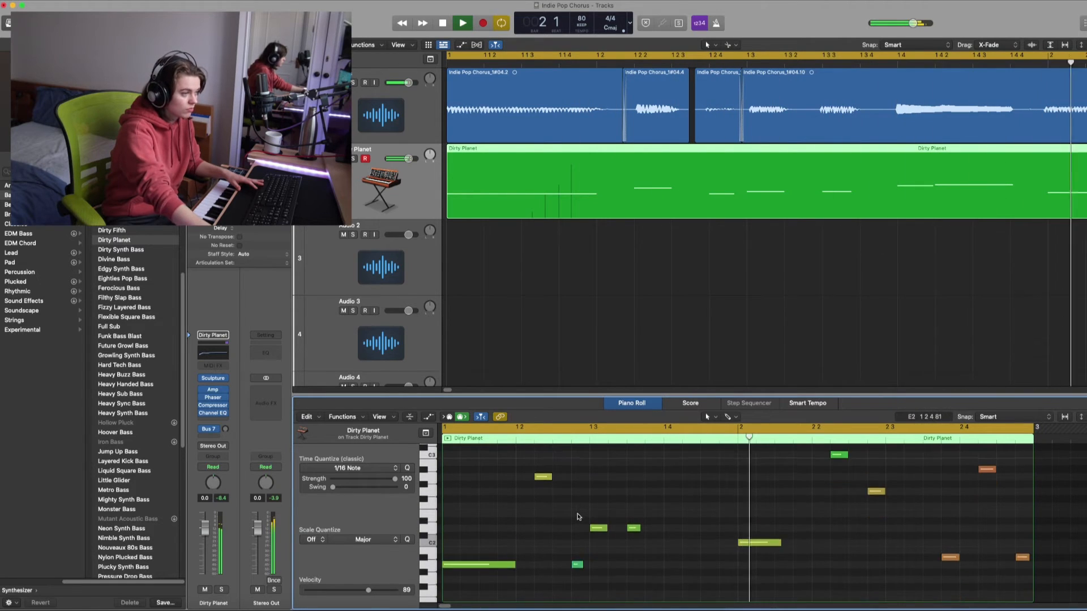
- Lower the velocities of the D3 note on beat 1 4 and the E3 note just before beat 2 2
scroll(623, 507, up, 4)
key(space)
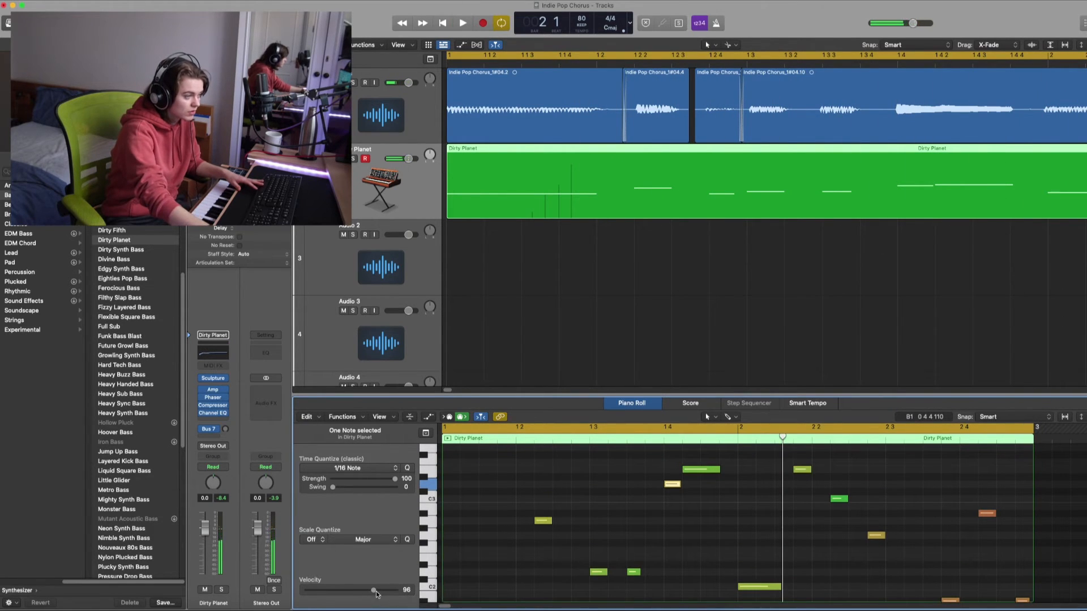
click(802, 469)
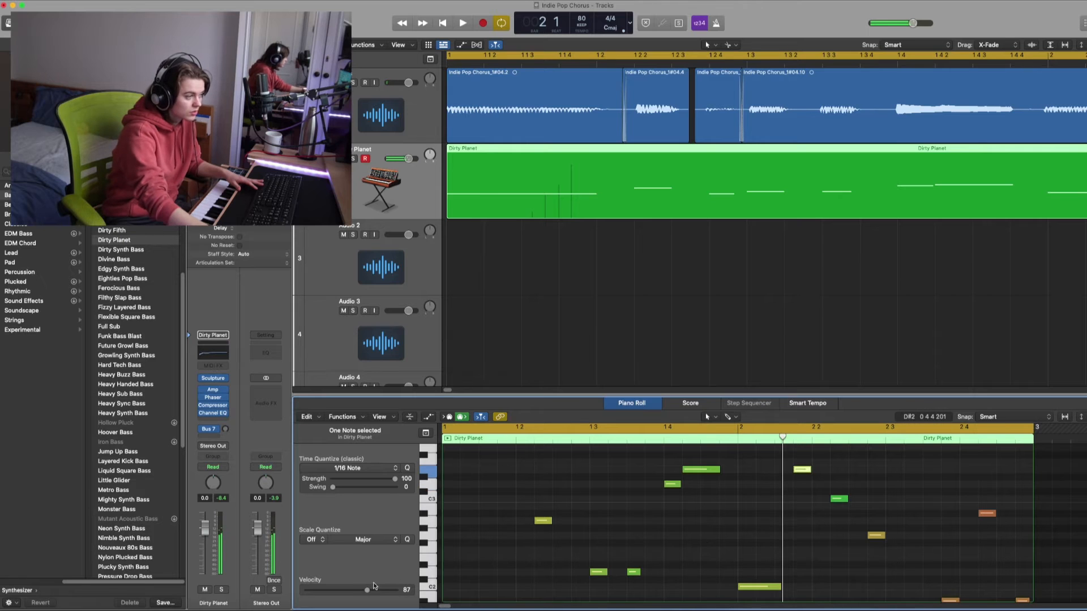
key(space)
mouse_move(365, 591)
mouse_down()
mouse_move(355, 592)
mouse_move(365, 591)
mouse_up()
- Set the velocity of the short A1 note before beat 1 3 to 83
scroll(609, 562, down, 7)
click(577, 532)
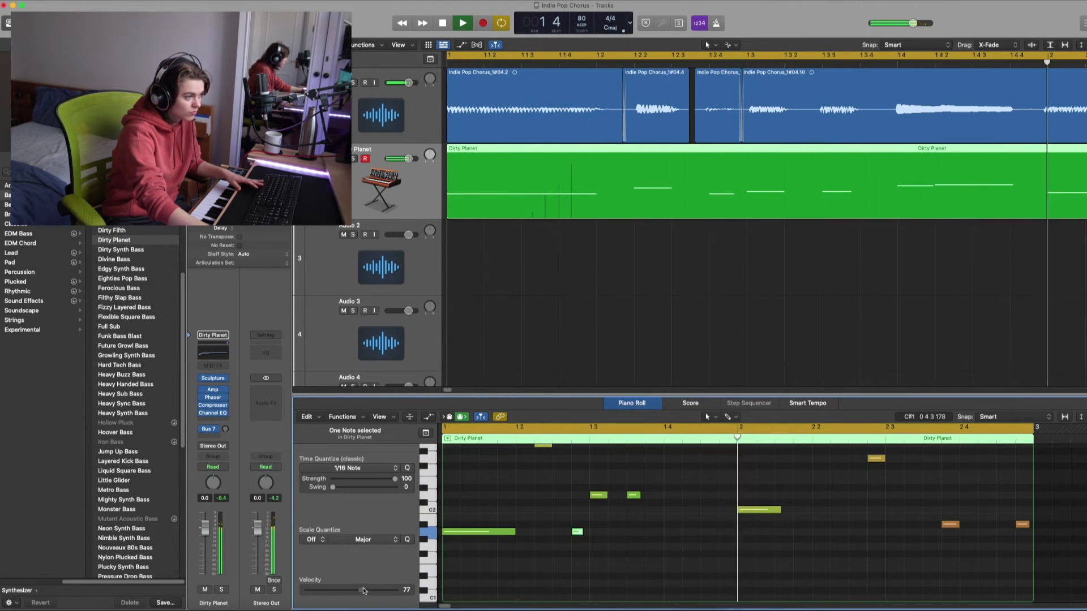
click(766, 582)
- Lower the velocity of the G2 note before beat 2 3 and the A#2 note after beat 2 4 together to 85
scroll(766, 582, up, 5)
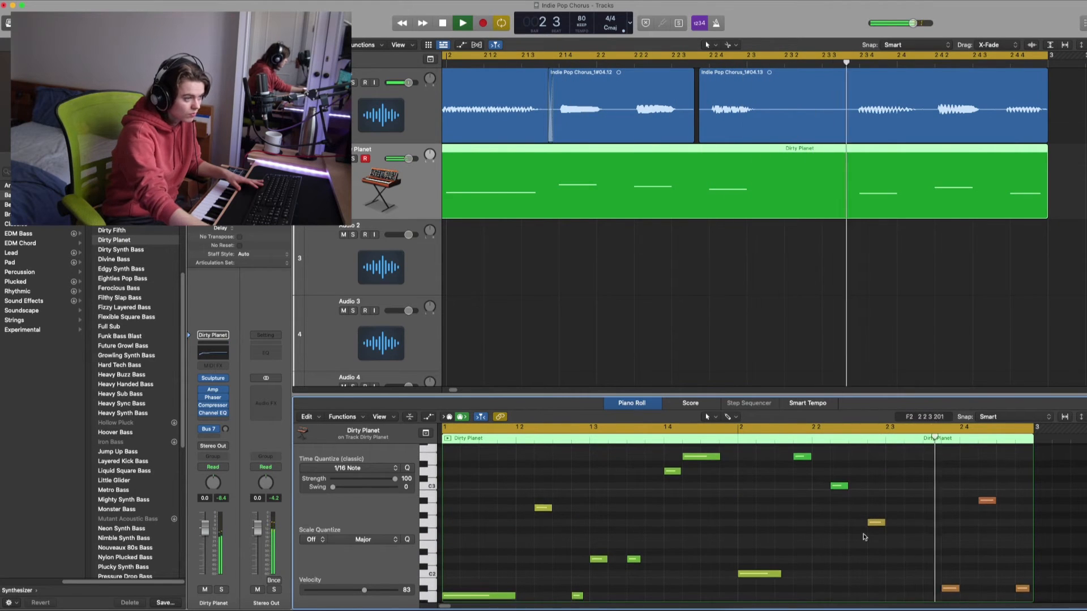
key(space)
drag(988, 546, 869, 481)
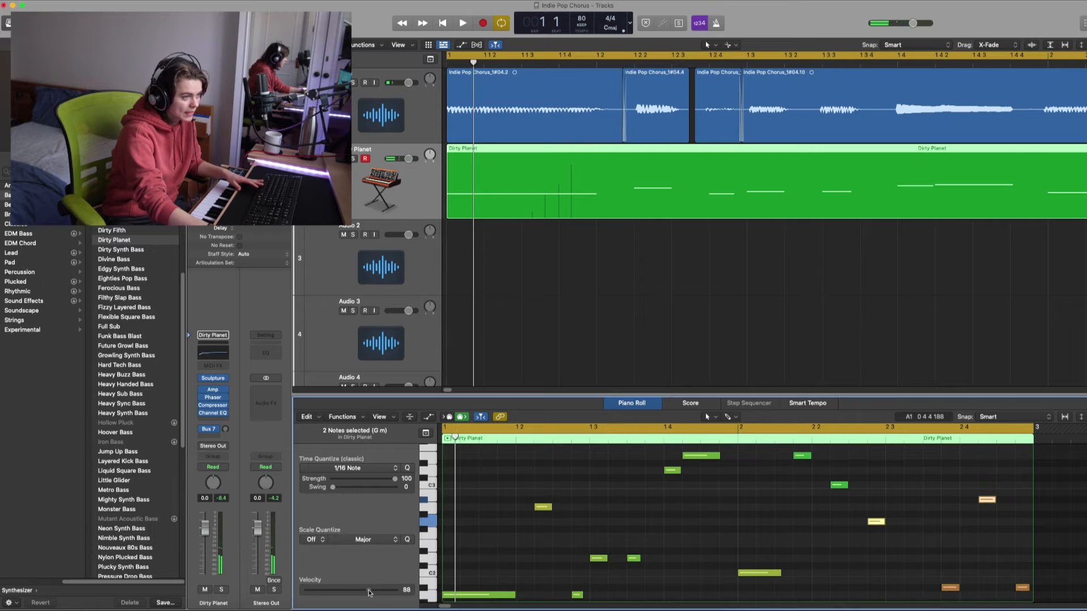
key(space)
click(522, 574)
- Raise the velocity of the long A1 note at the start of the region
scroll(521, 574, down, 3)
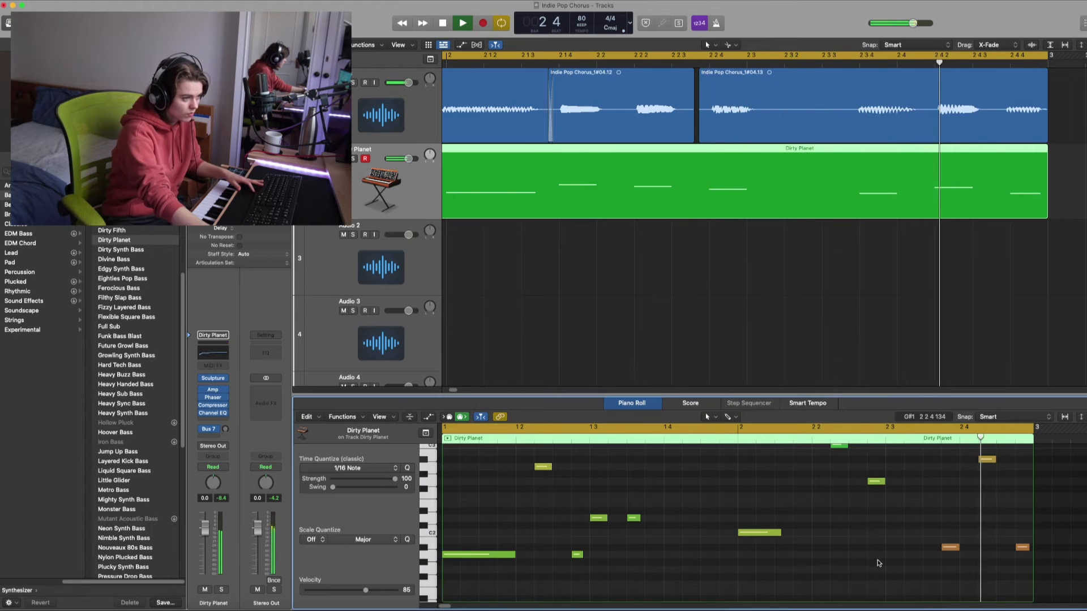
key(space)
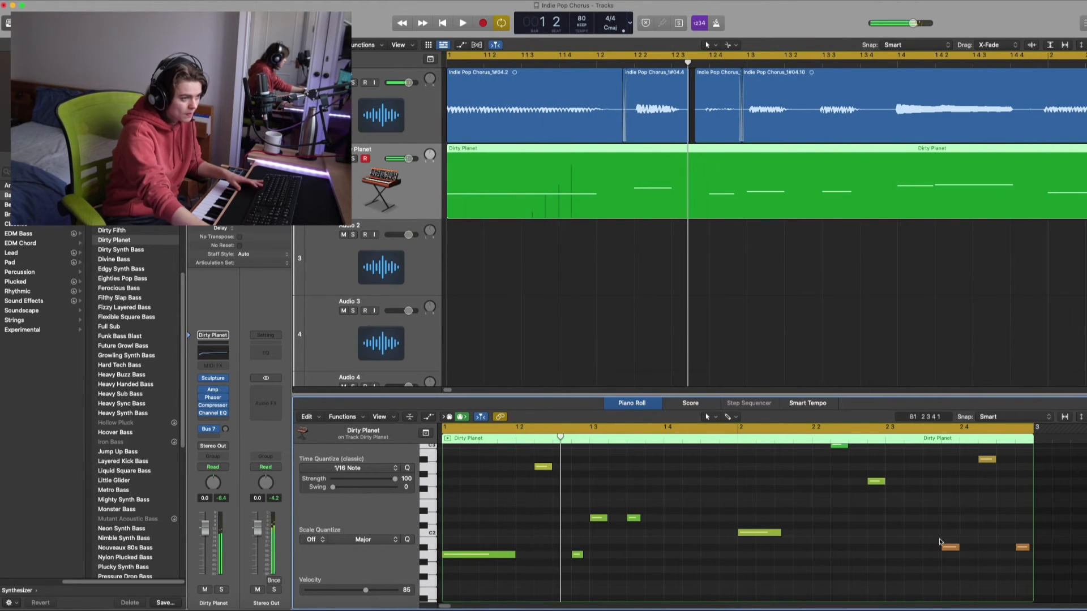
click(498, 557)
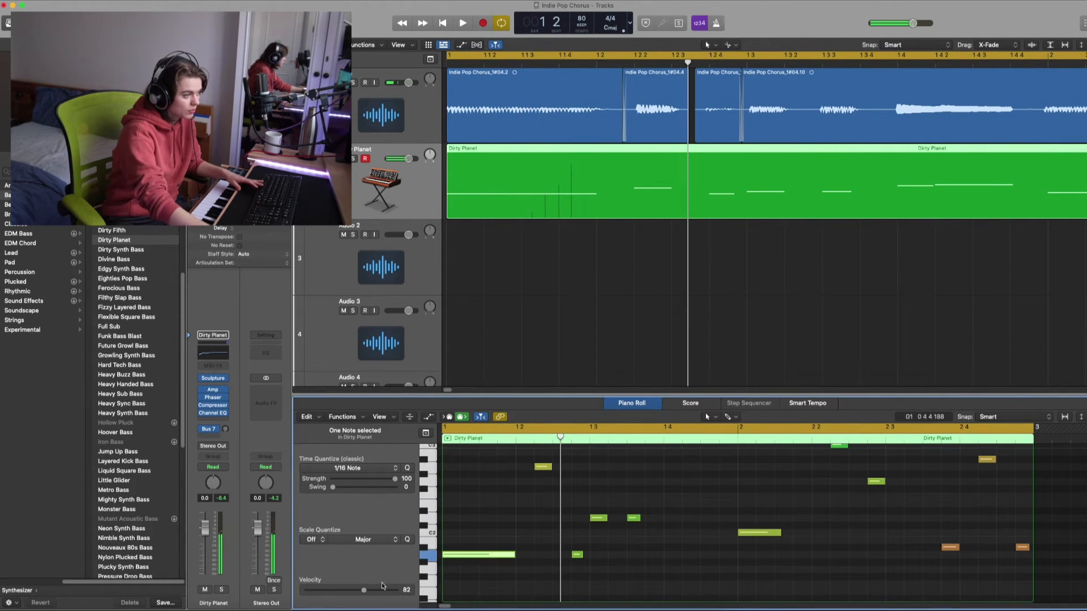
- Set the velocity of the two A#1 notes near the region's end to 96, play the result and close the Piano Roll
drag(902, 525, 1049, 578)
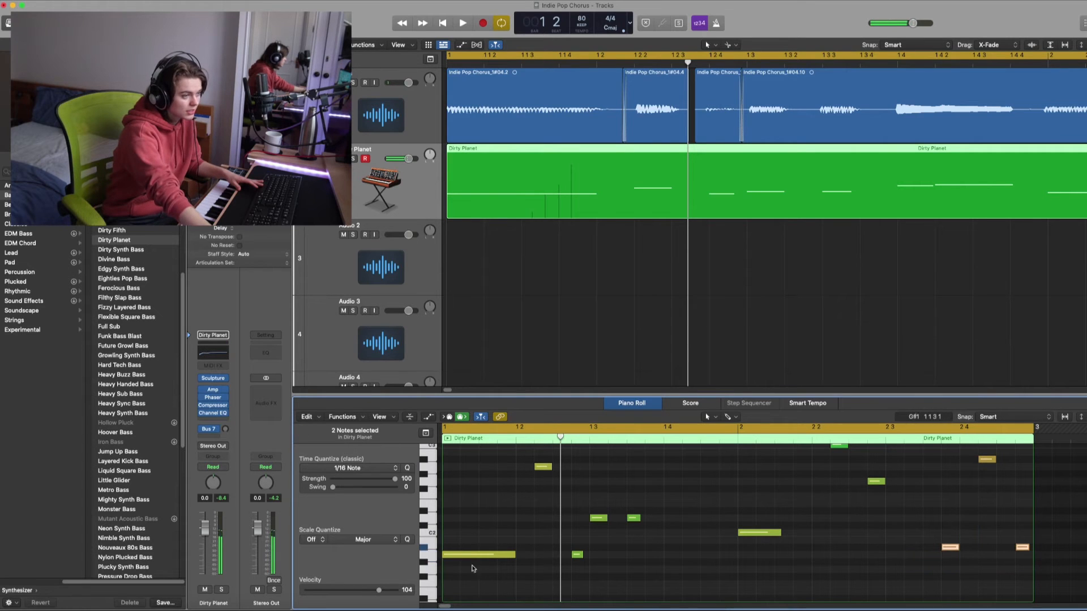
click(771, 583)
key(space)
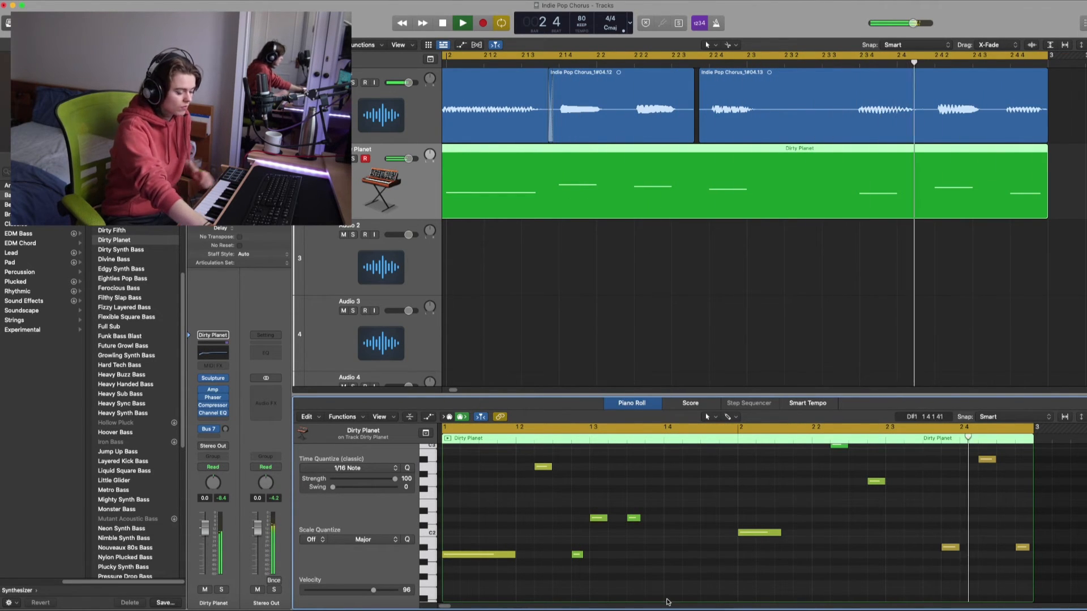
key(space)
key(p)
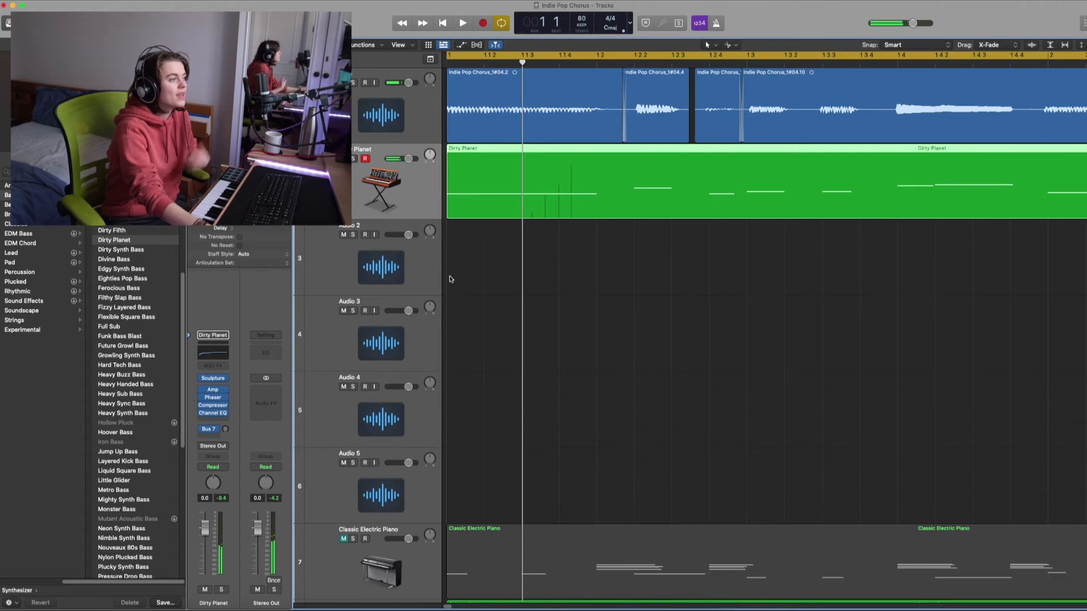
- Try the Dirty Planet track volume at -5.6 dB and return it to 0.0 dB
click(450, 246)
drag(408, 159, 405, 160)
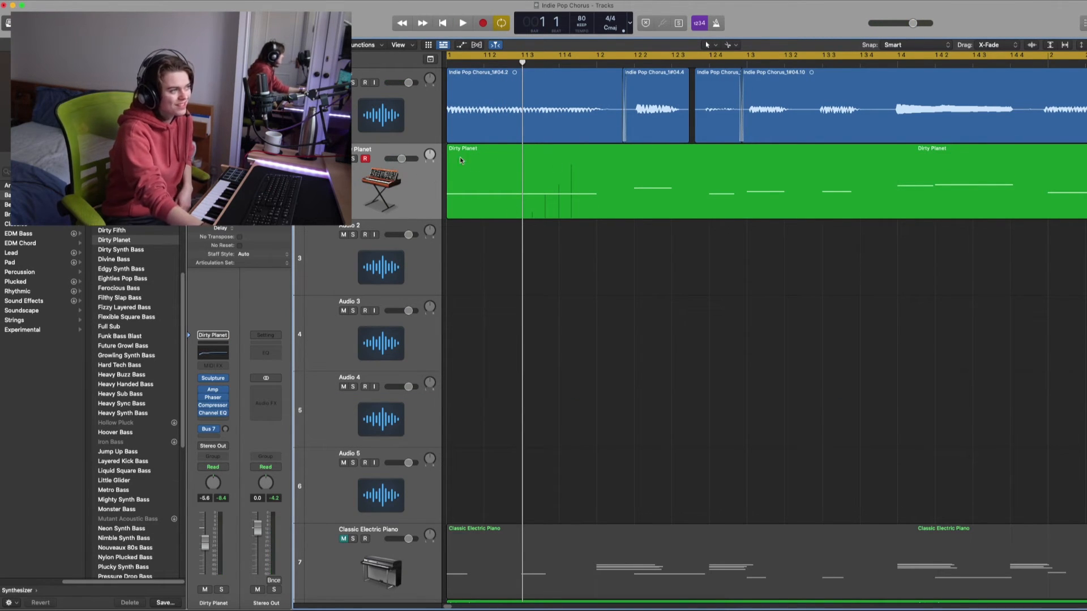
click(395, 175)
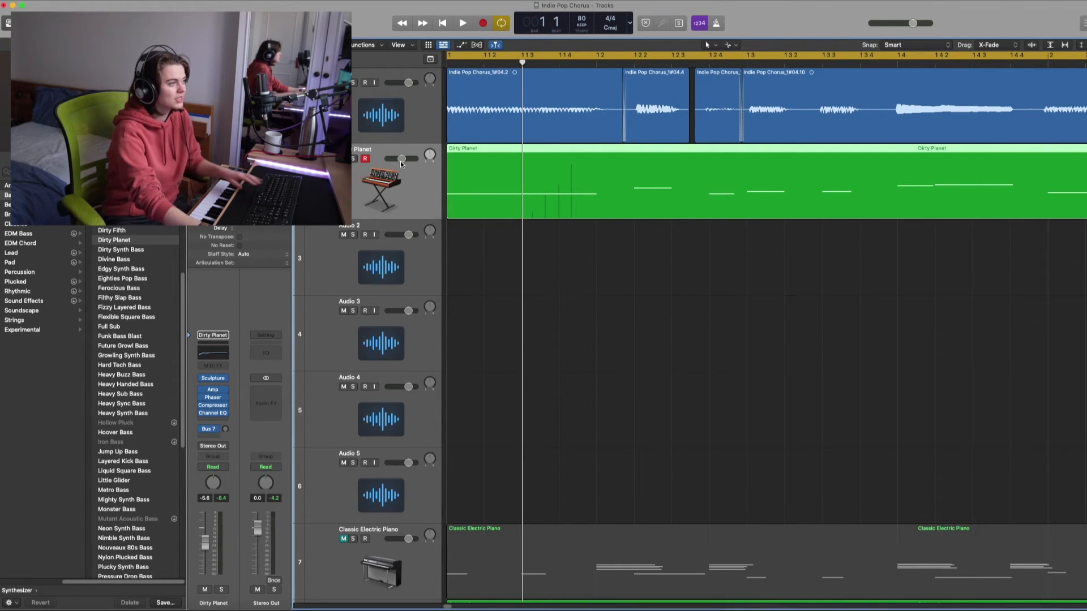
drag(400, 160, 404, 159)
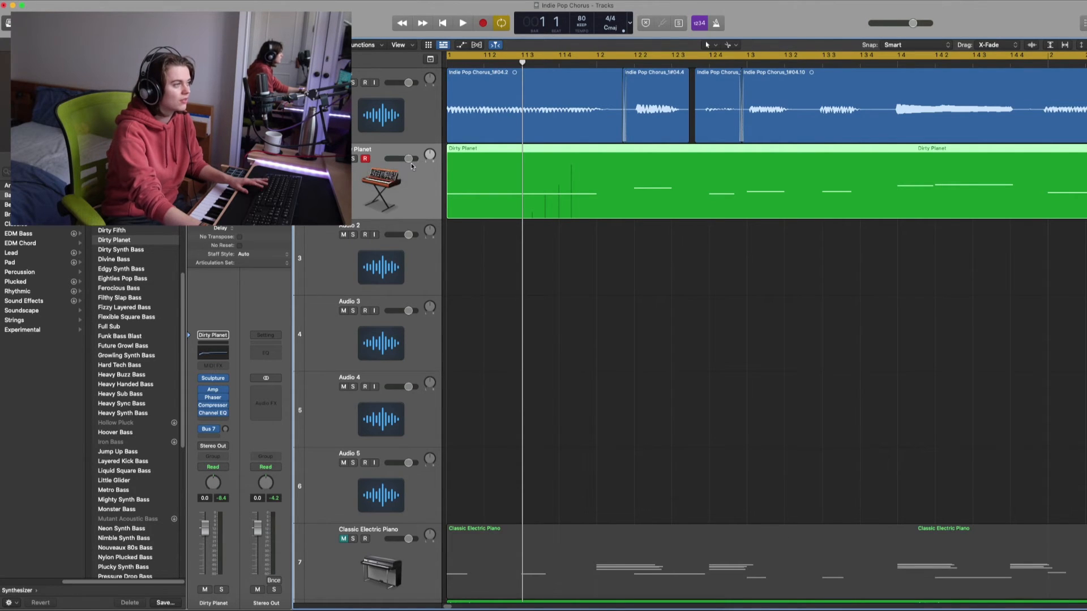
- Lower the Dirty Planet track volume to -8.2 dB while listening to the loop
key(space)
drag(408, 159, 395, 162)
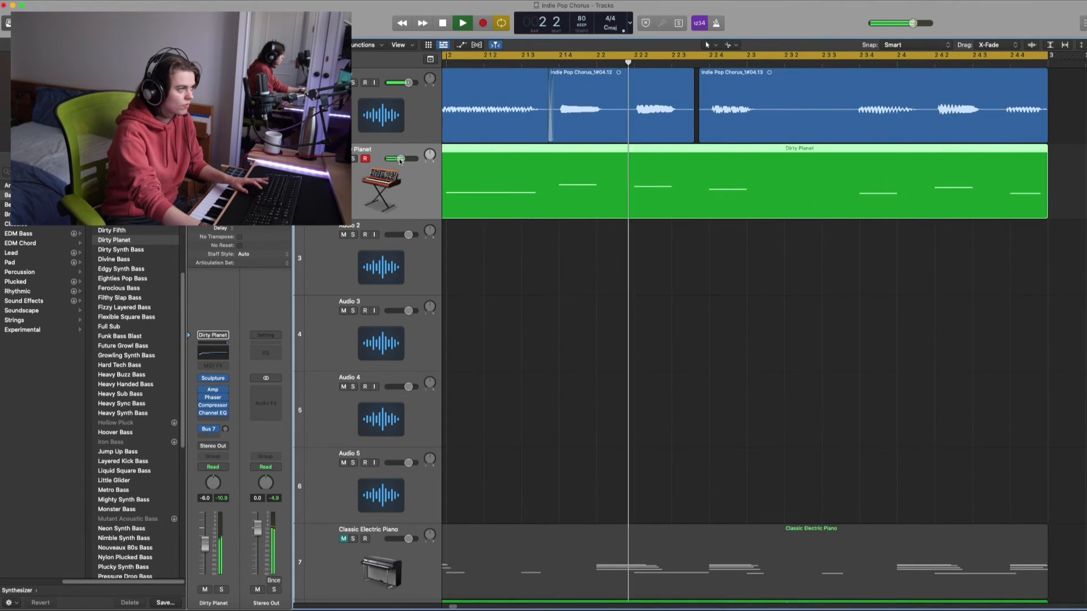
drag(400, 161, 398, 160)
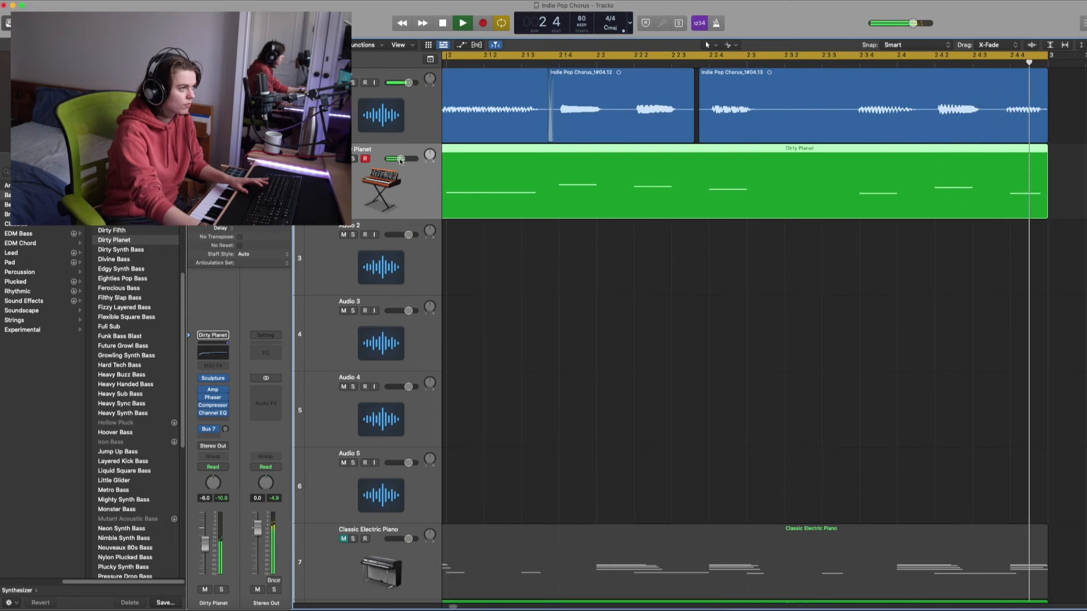
key(space)
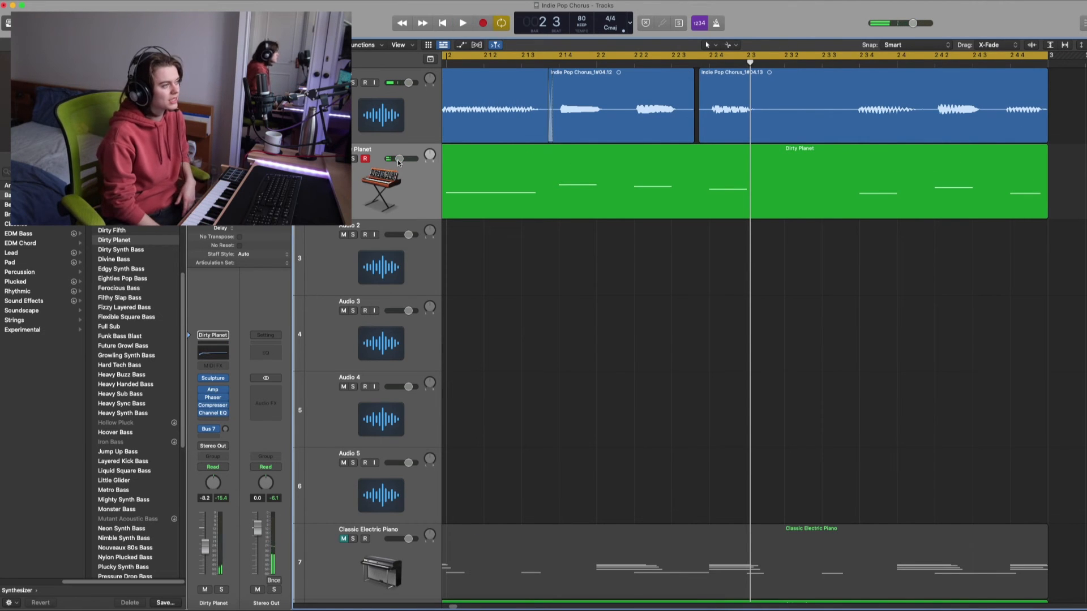
- Solo the Bass and Dirty Planet tracks and play them together
key(Up)
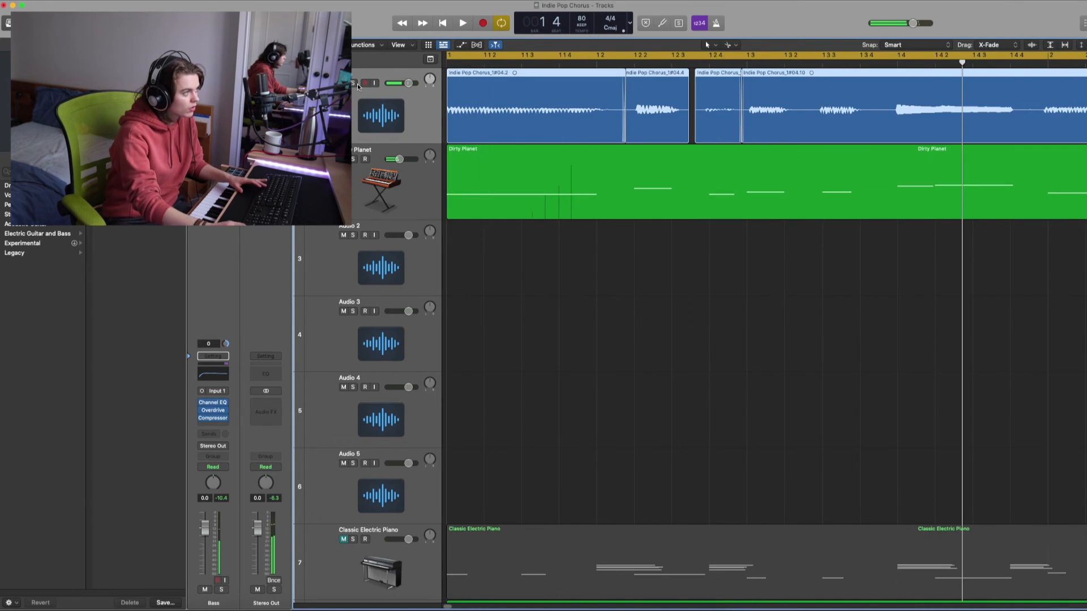
click(353, 83)
click(352, 160)
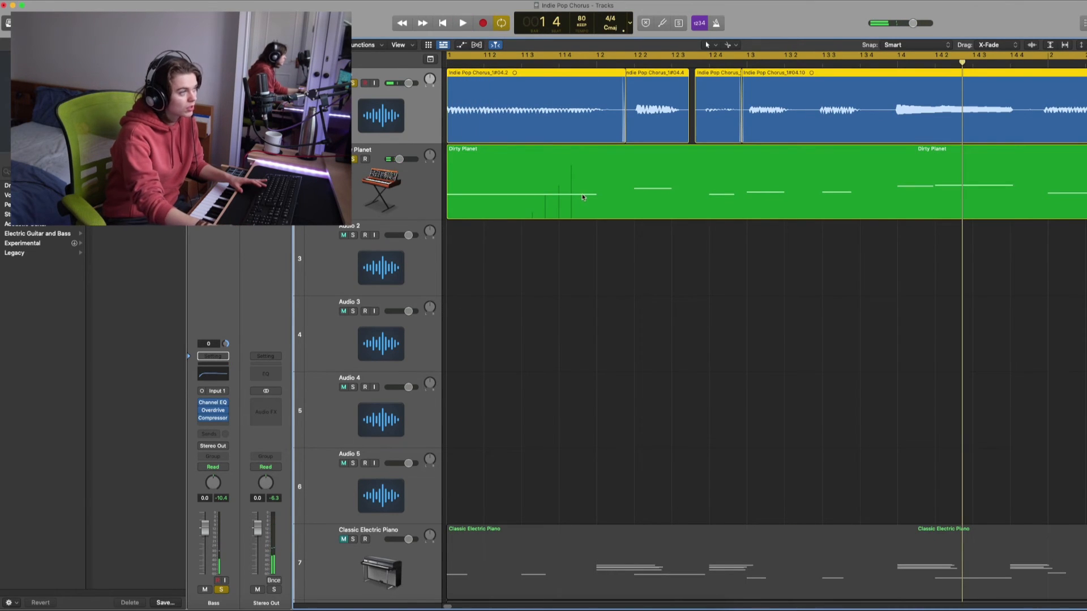
key(space)
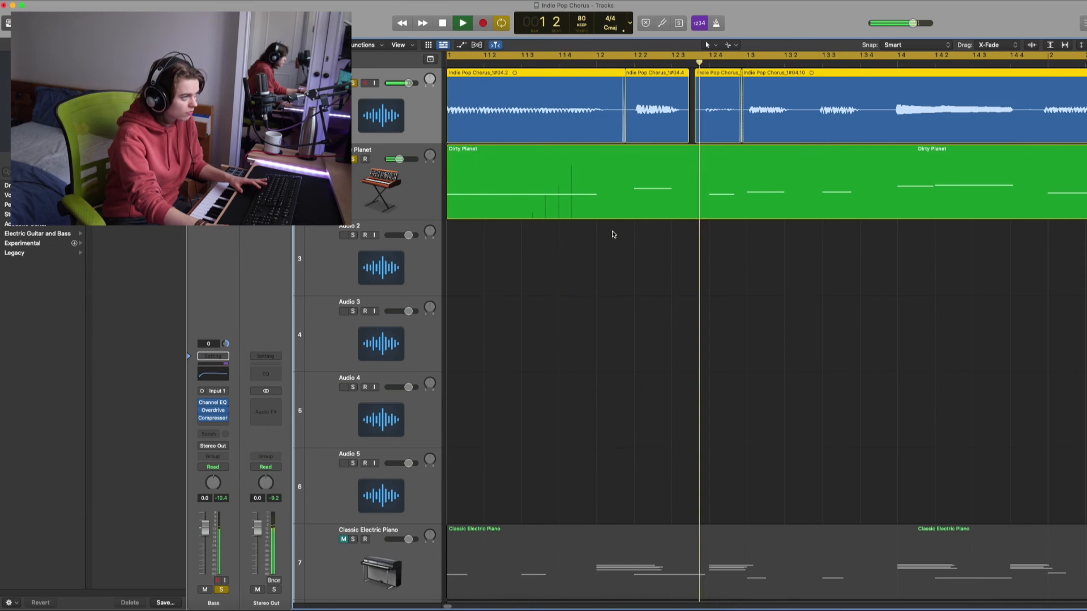
key(space)
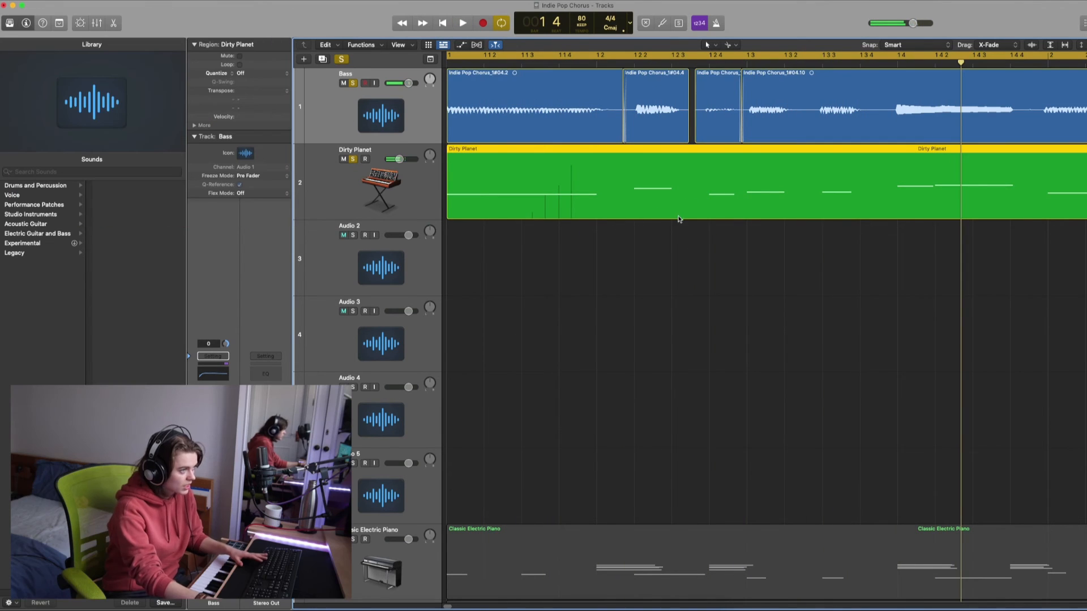
- Reopen the Dirty Planet region in the Piano Roll and lengthen the short A1 note before beat 1 3, checking it by playback
double_click(678, 217)
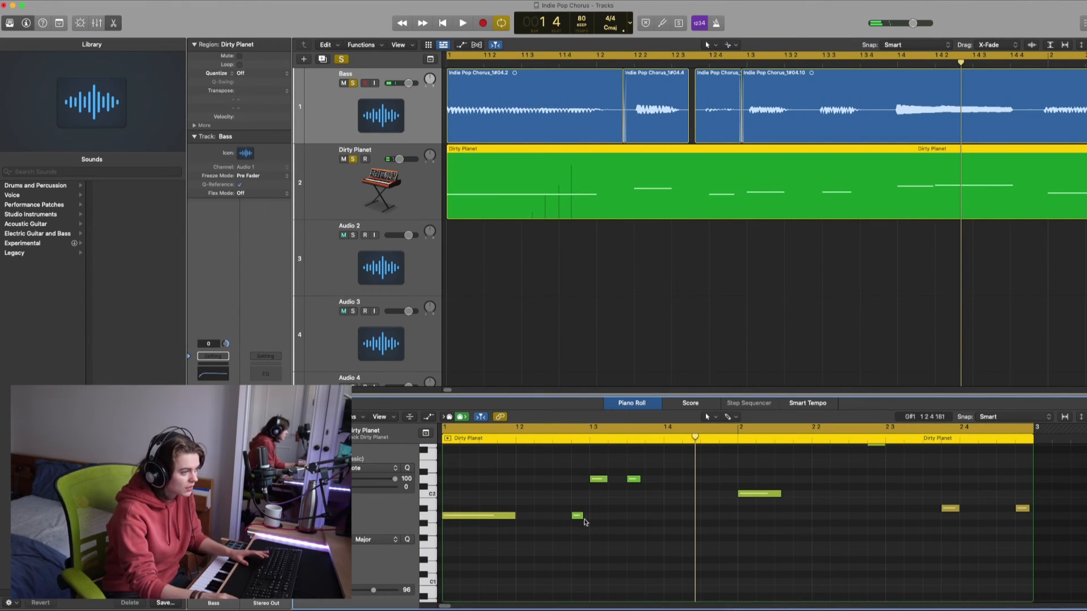
click(584, 520)
key(space)
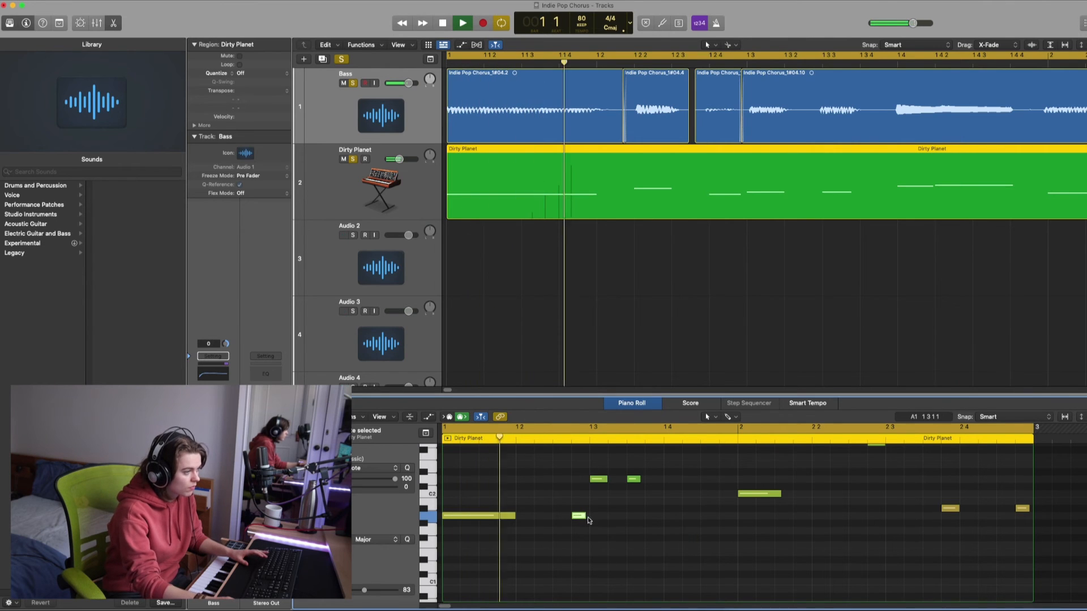
key(space)
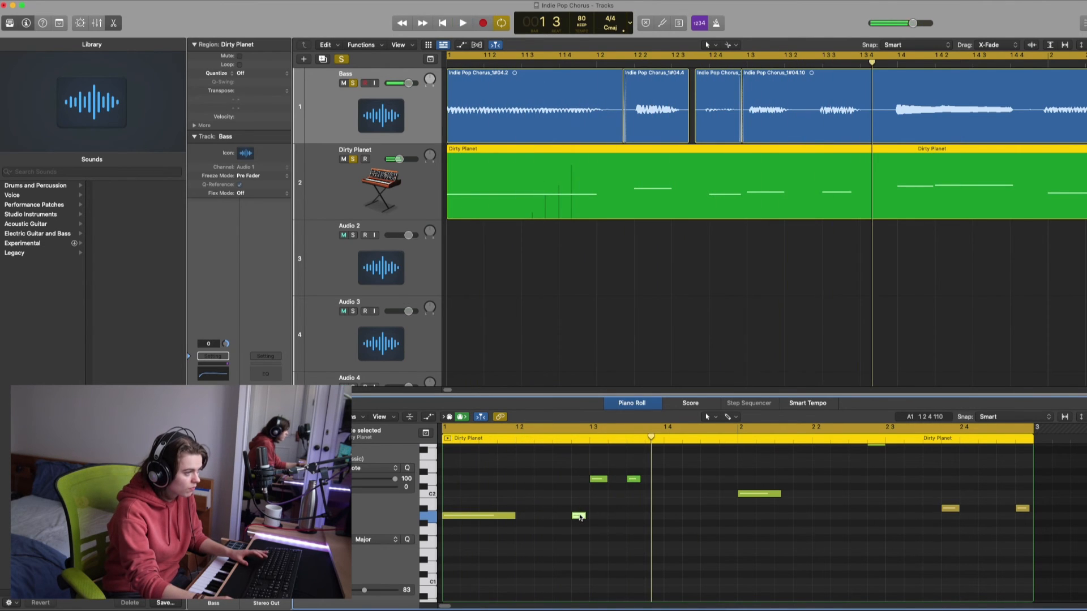
- Deselect the edited A1 note and play the soloed Bass and Dirty Planet tracks together around beat 1 3
click(610, 525)
key(space)
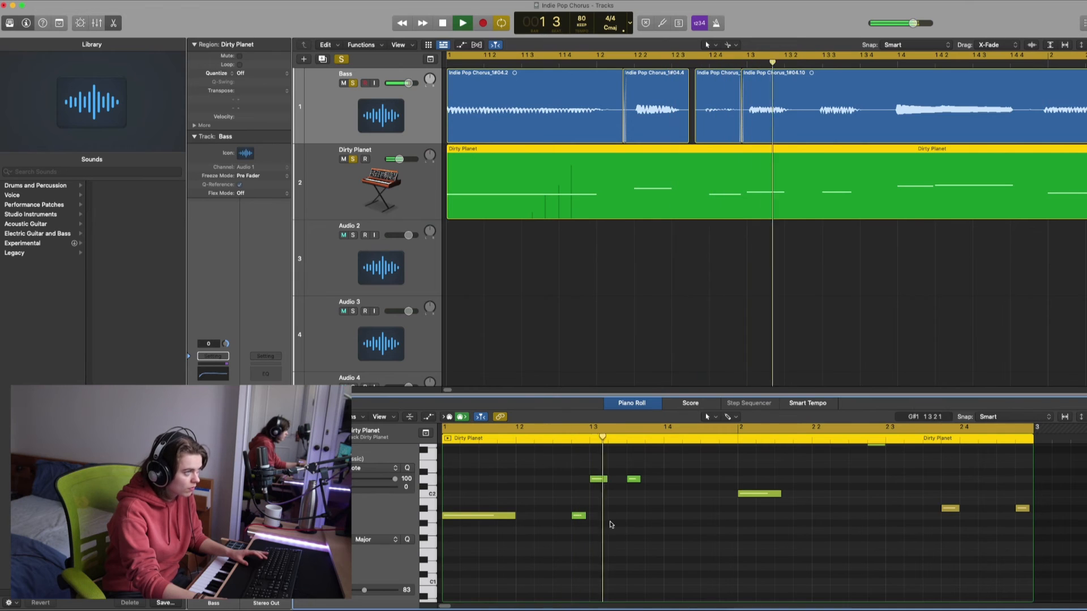
key(space)
- Raise the gain of the short Bass region just before beat 1 3 to +5.7 dB and play it back
click(718, 108)
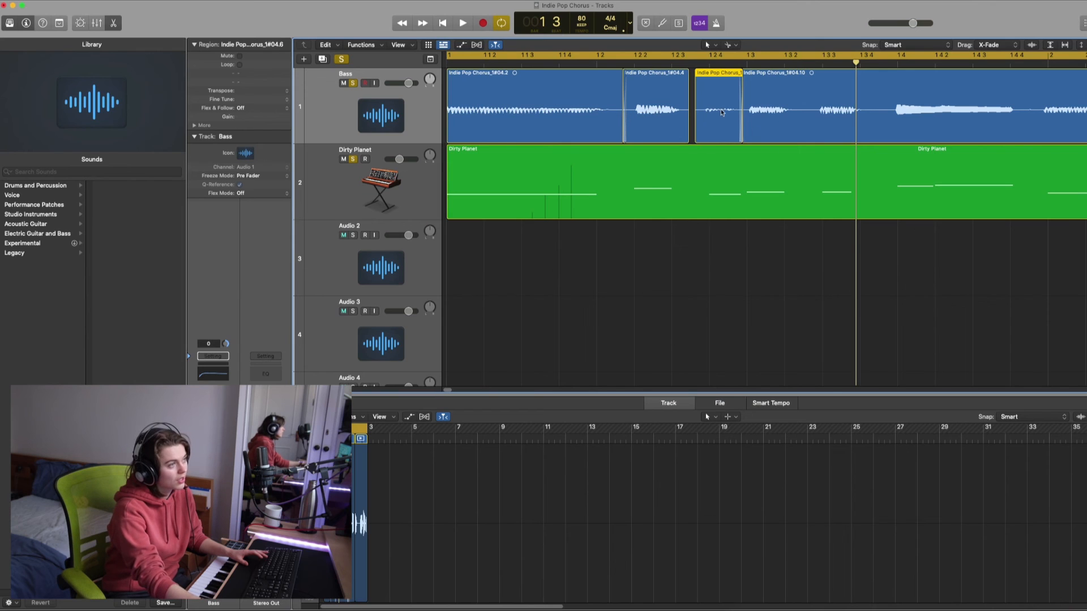
click(195, 45)
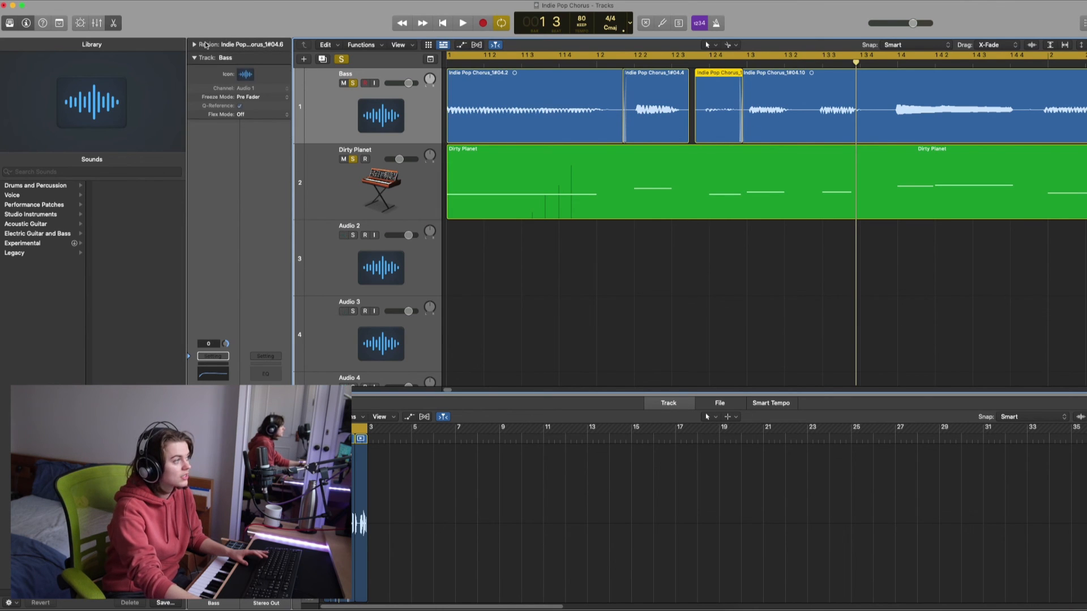
click(195, 45)
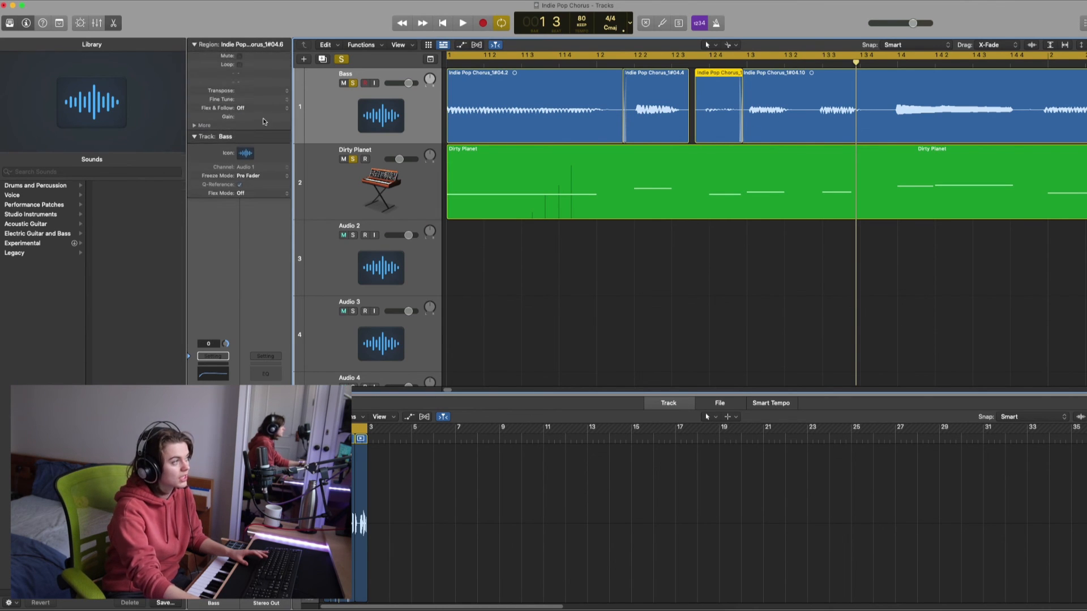
drag(238, 104, 239, 15)
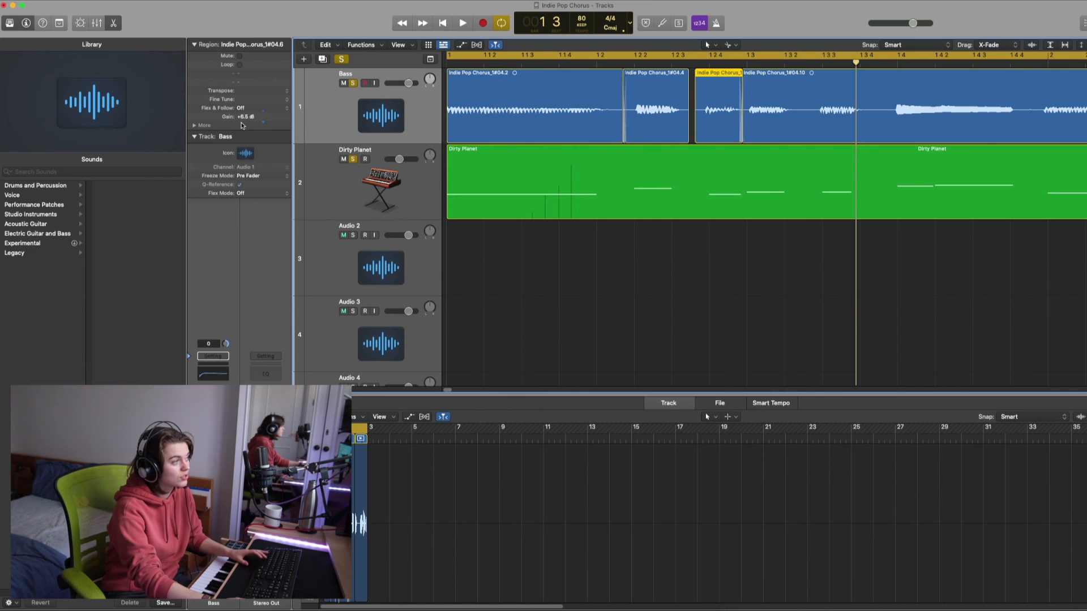
key(space)
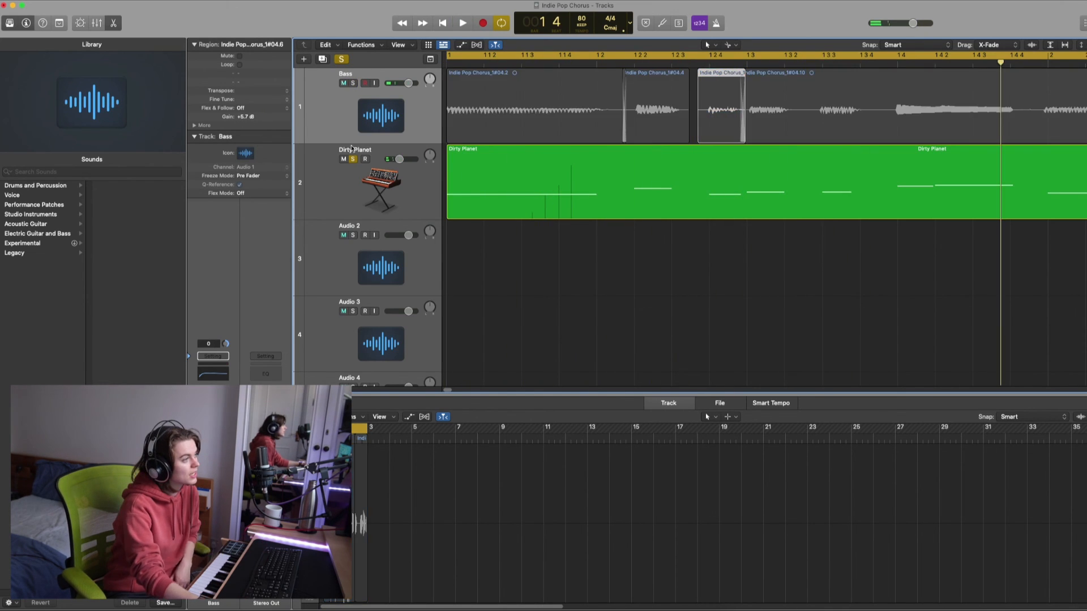
- Take the Bass and Dirty Planet tracks out of solo and play the loop with the full arrangement
click(353, 159)
key(space)
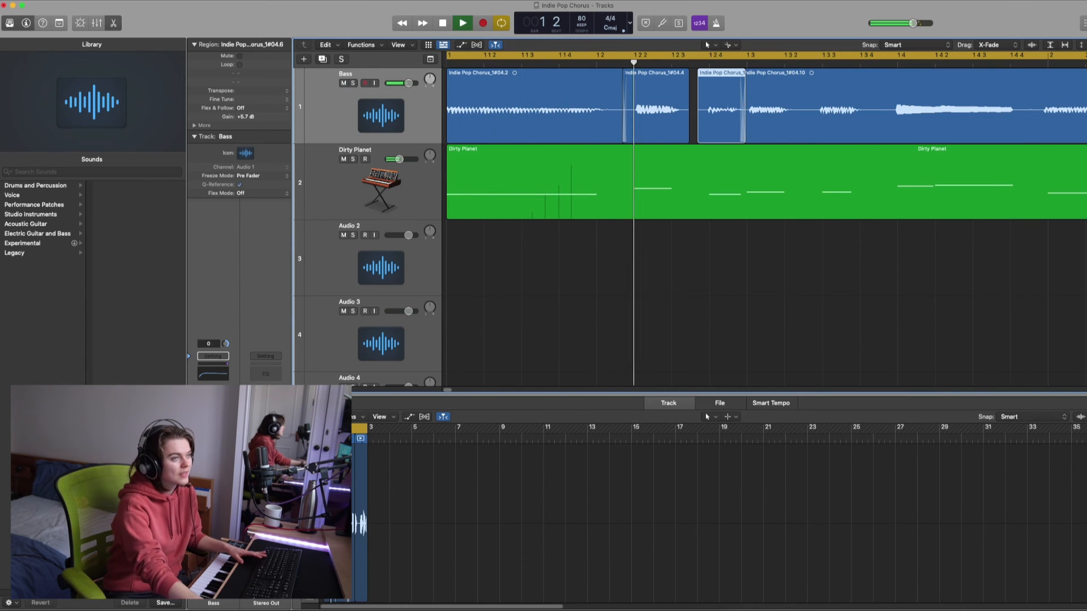
key(super+Left)
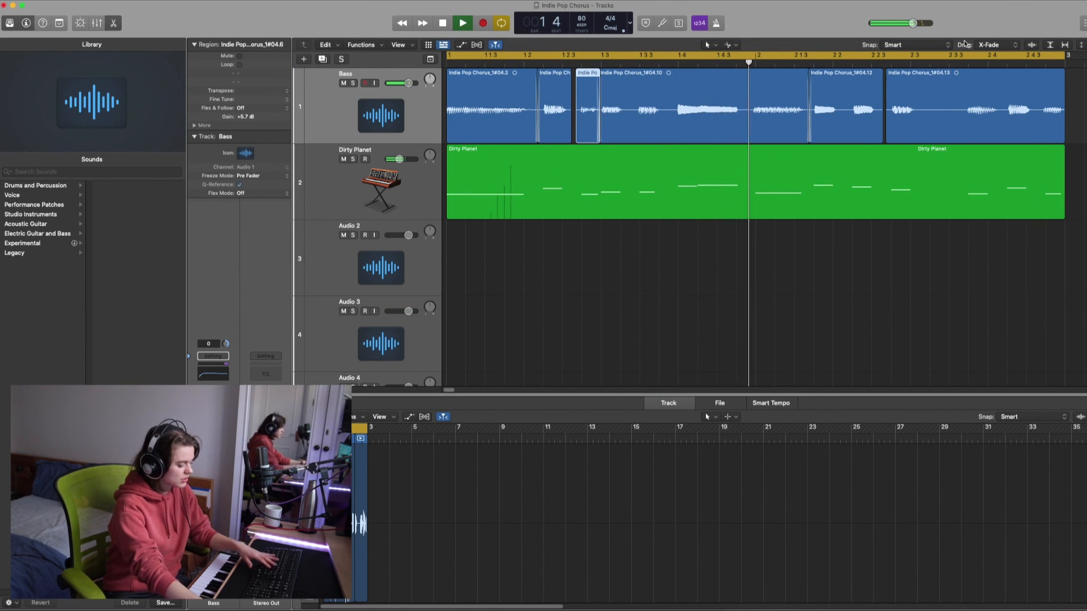
- Stop playback with the editor pane closed and select the Dirty Planet track
key(p)
key(p)
key(space)
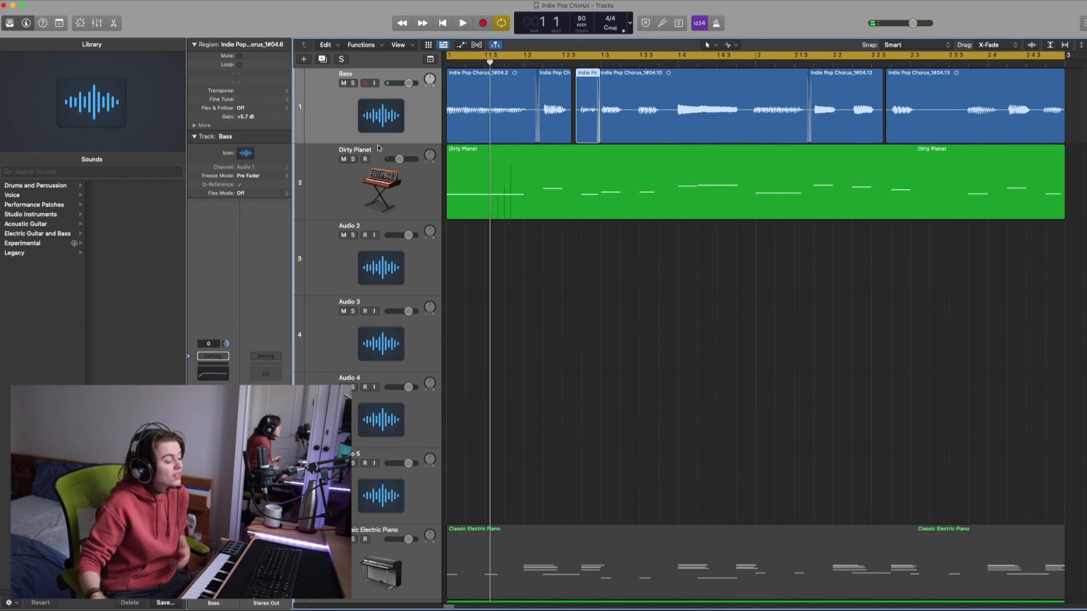
click(378, 146)
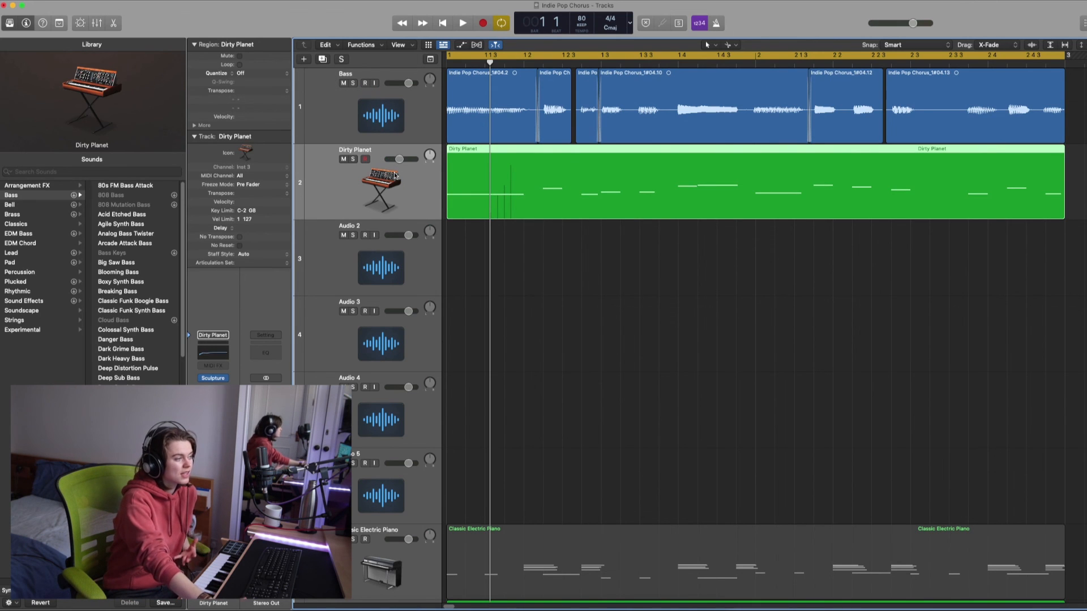